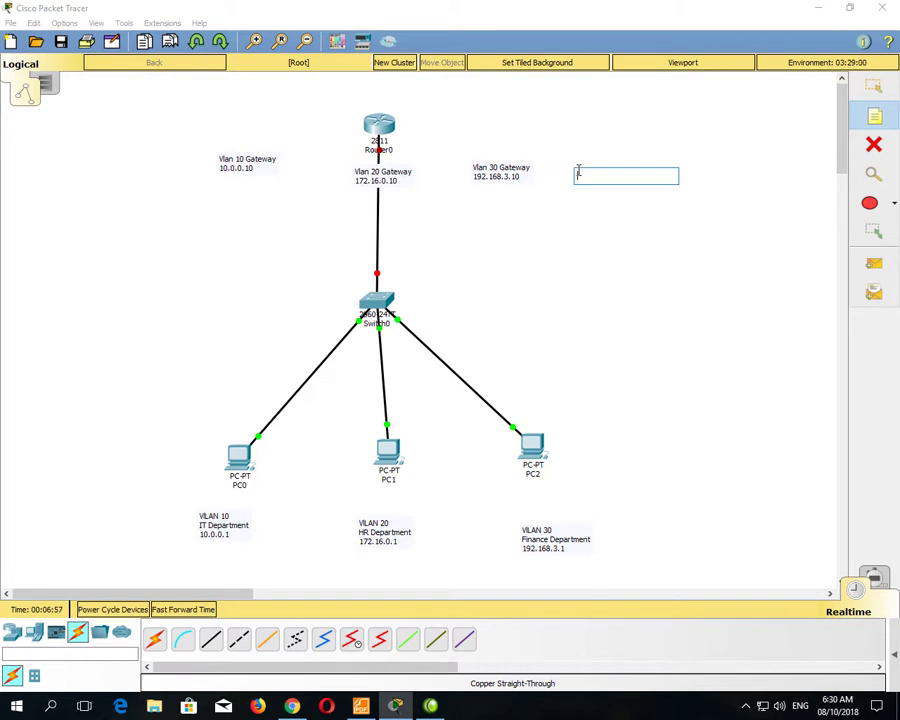
- Add the note "InterVLAN Routing Router on Stick" beside the VLAN 30 gateway note
type("INte")
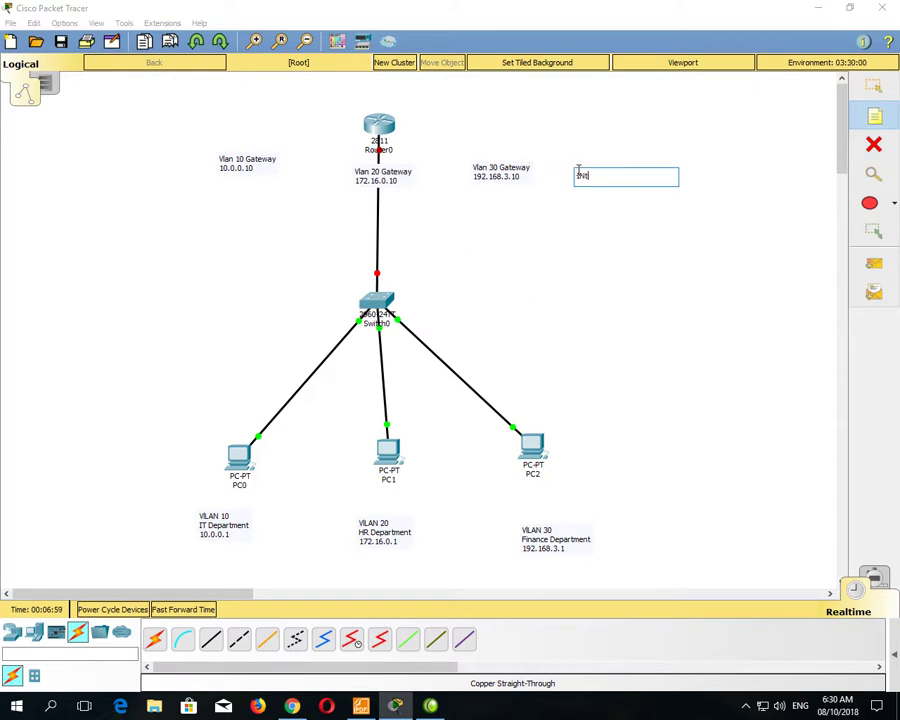
type("rVLAN Routing Router on Stick")
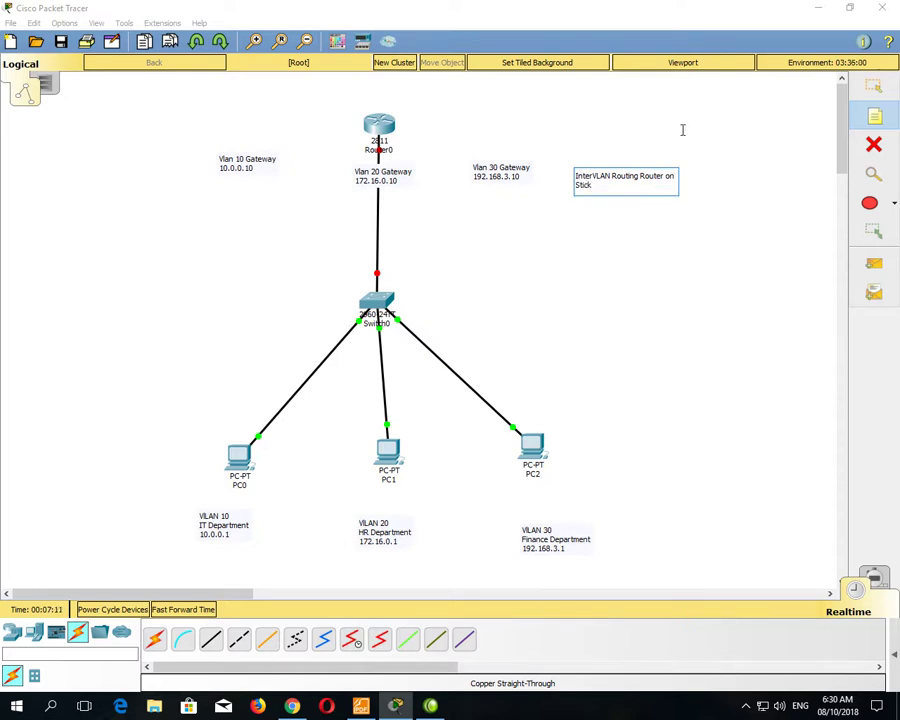
left_click(874, 88)
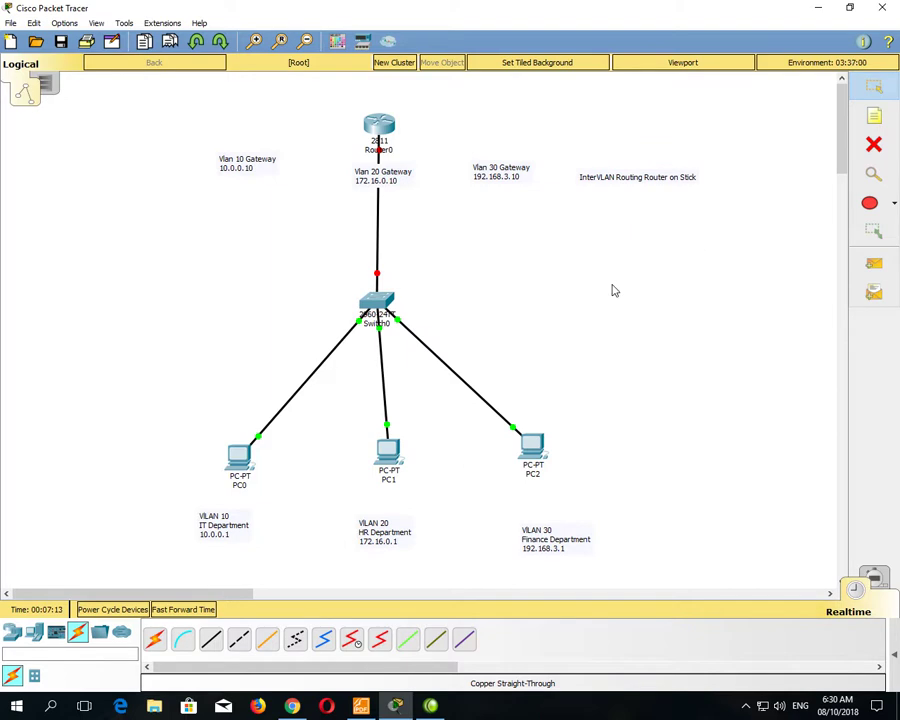
- Examine the three PCs with their VLAN and IP notes, and the VLAN 10 gateway note
left_click_drag(170, 419, 281, 577)
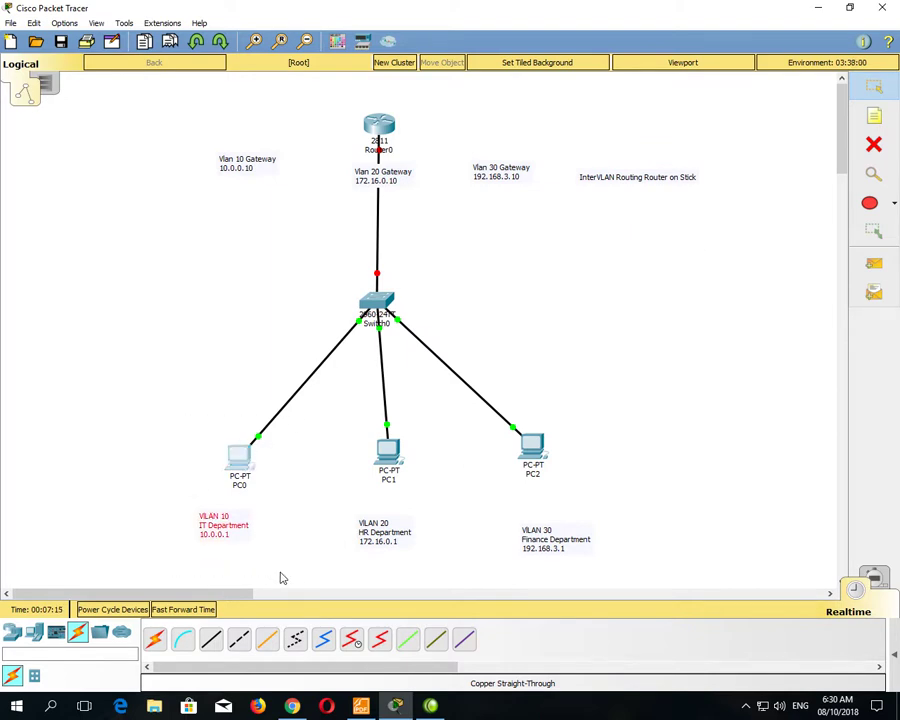
left_click_drag(329, 456, 421, 575)
left_click_drag(484, 420, 611, 578)
left_click(689, 522)
left_click_drag(152, 483, 275, 574)
left_click(275, 574)
left_click_drag(158, 465, 285, 565)
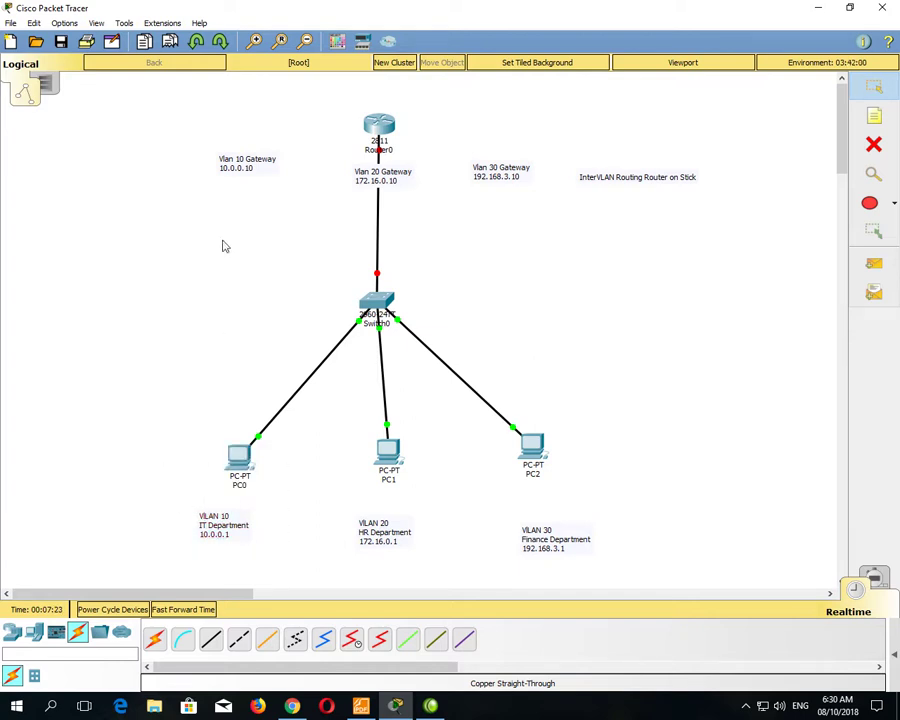
left_click_drag(193, 127, 302, 197)
- Shift the VLAN 20 HR Department note slightly to the right beneath PC1
left_click(395, 537)
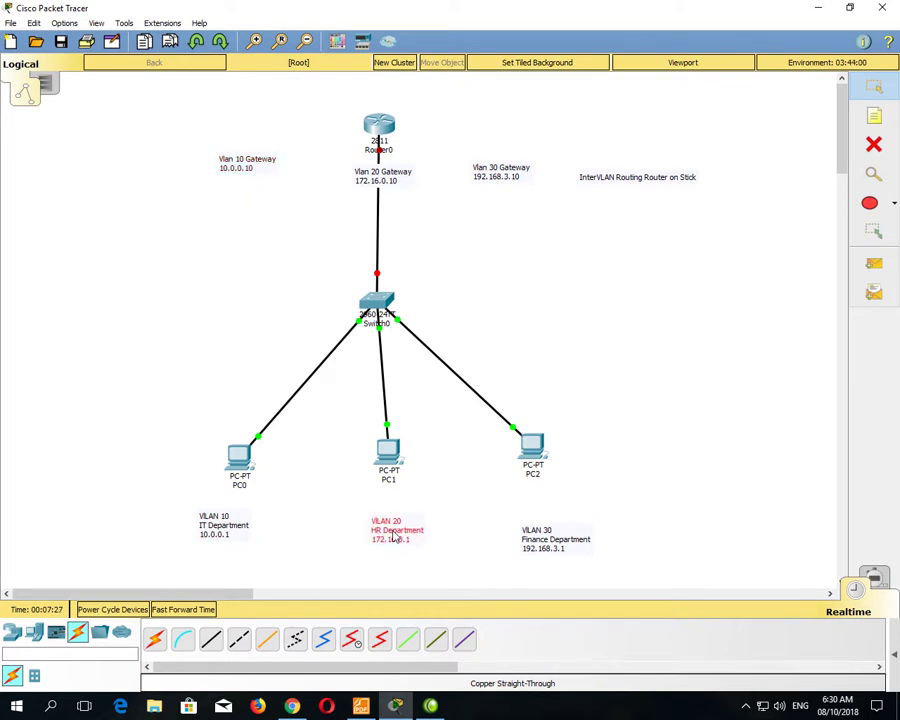
left_click_drag(345, 441, 455, 573)
left_click(455, 573)
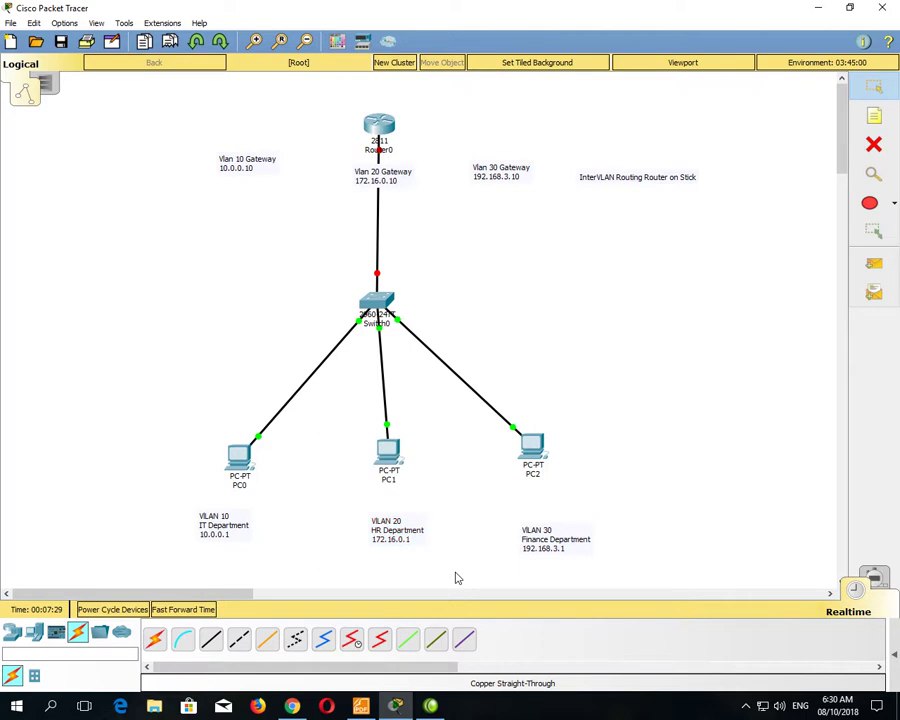
left_click_drag(347, 425, 452, 570)
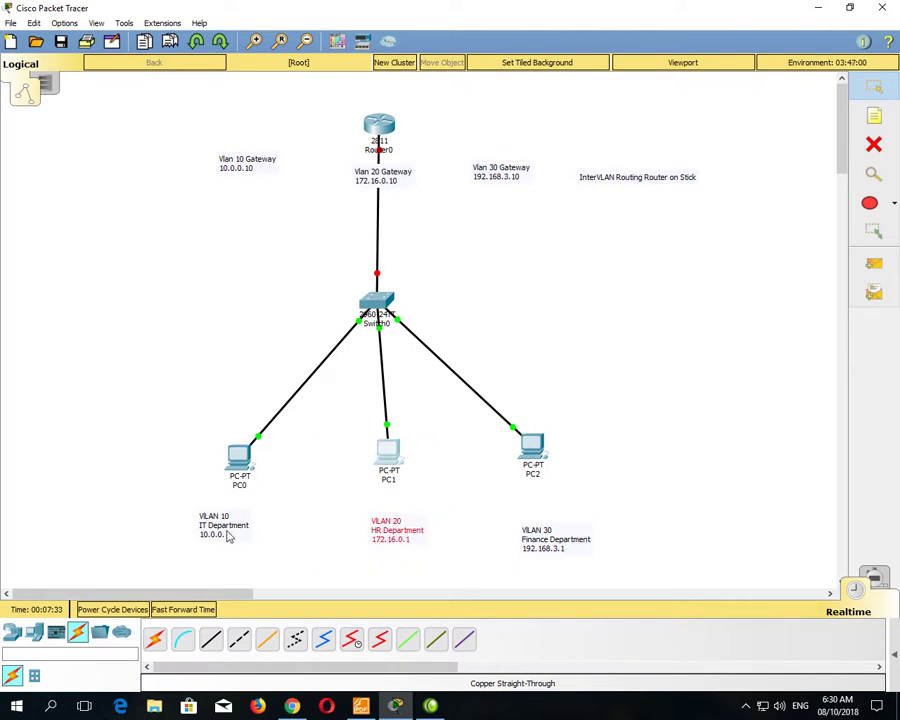
left_click_drag(357, 427, 431, 579)
left_click(434, 571)
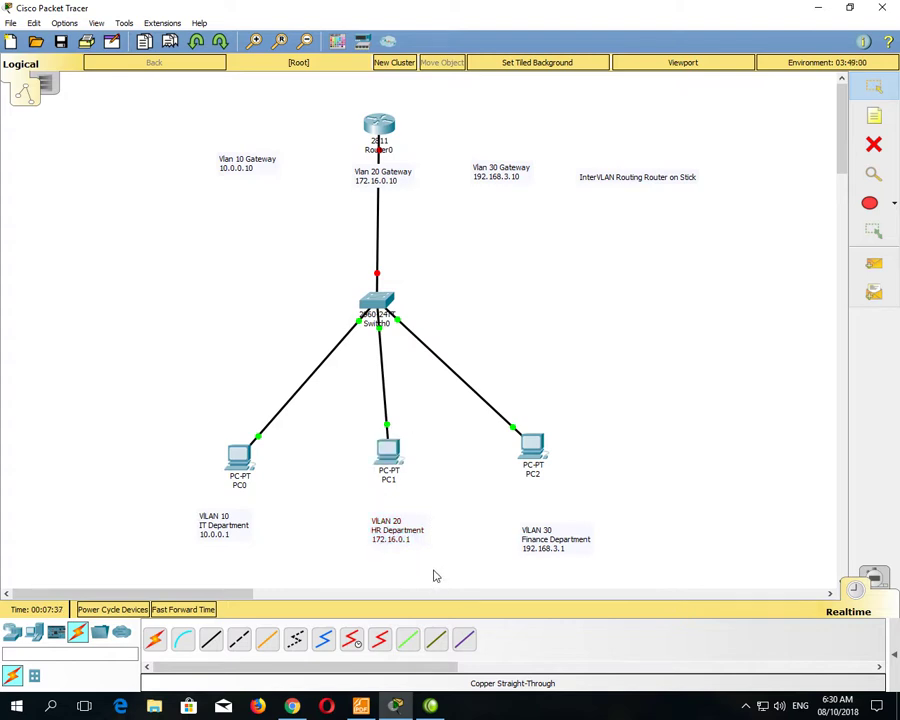
- Check the VLAN 20 and VLAN 30 gateway notes and nudge the VLAN 30 Finance Department note up beneath PC2
left_click_drag(340, 159, 434, 203)
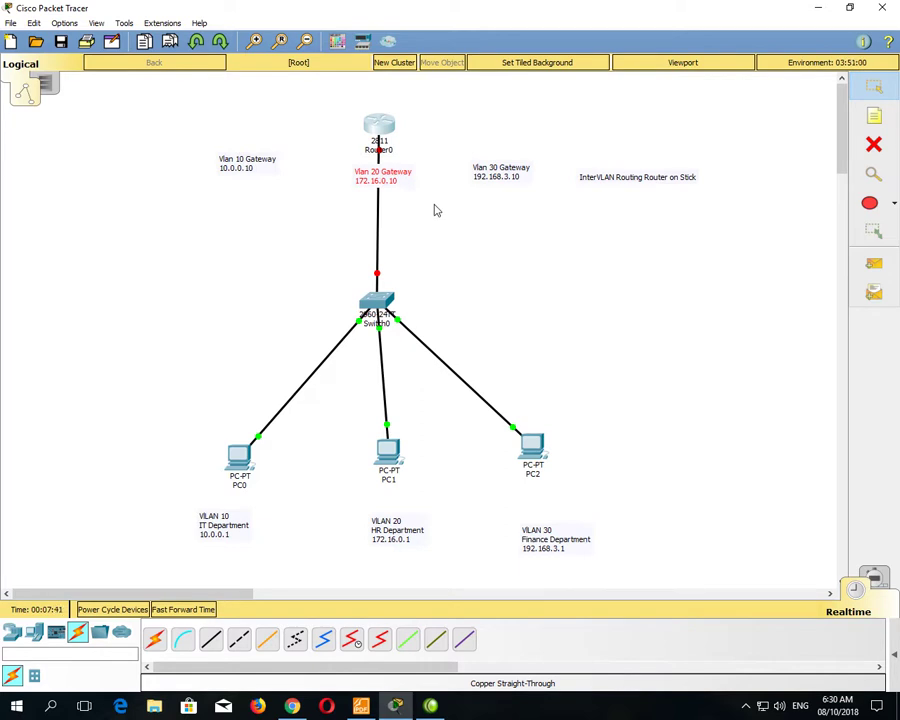
left_click(434, 210)
left_click_drag(459, 153, 534, 245)
left_click(540, 260)
left_click_drag(489, 500, 613, 571)
left_click_drag(550, 541, 551, 531)
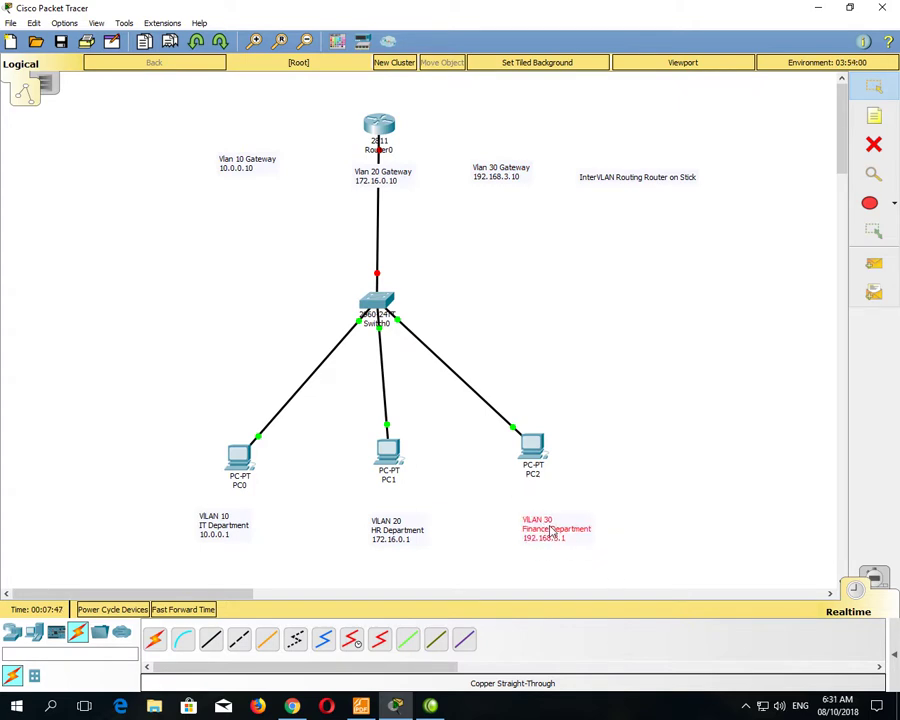
left_click(604, 564)
left_click_drag(496, 502, 633, 566)
left_click(633, 565)
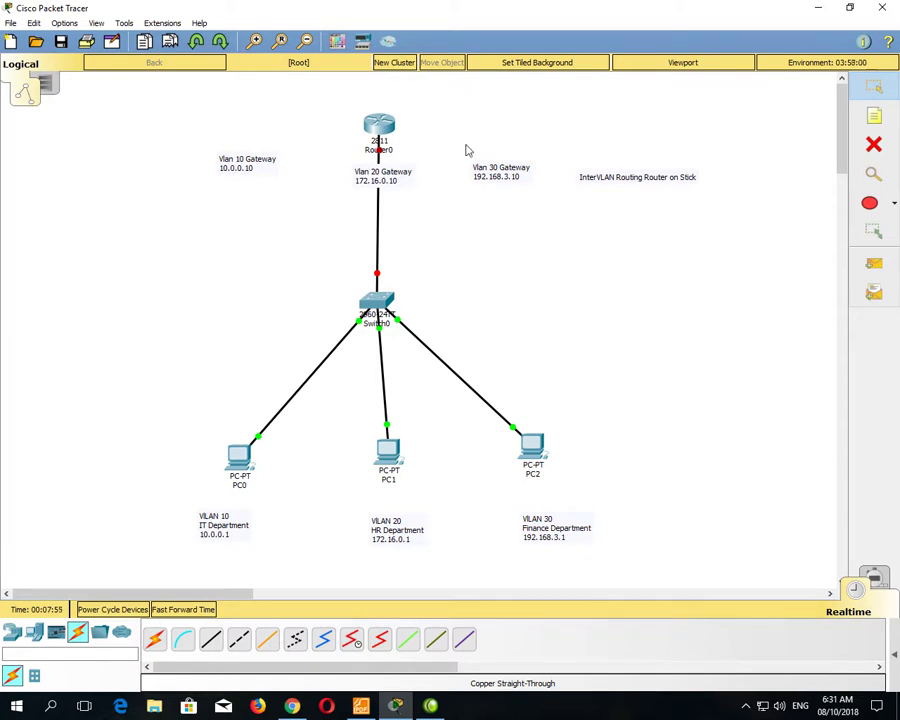
- Open Switch0's command line in a maximized window and enter global configuration mode
left_click(377, 303)
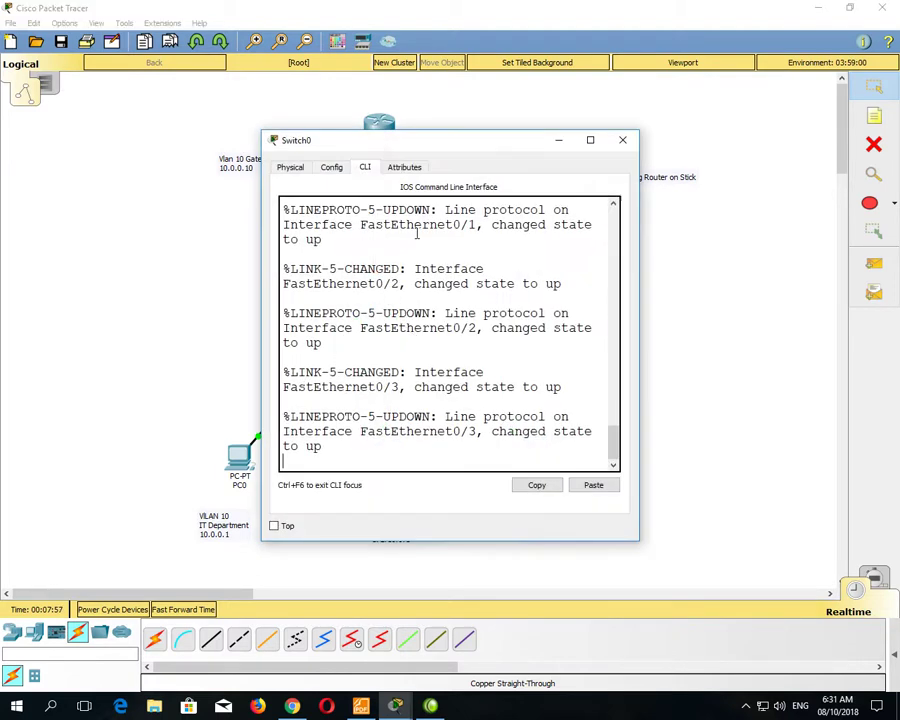
double_click(417, 144)
key("Return")
key("Return")
key("Return")
type("en")
key("Return")
key("Return")
type("conf t")
key("Return")
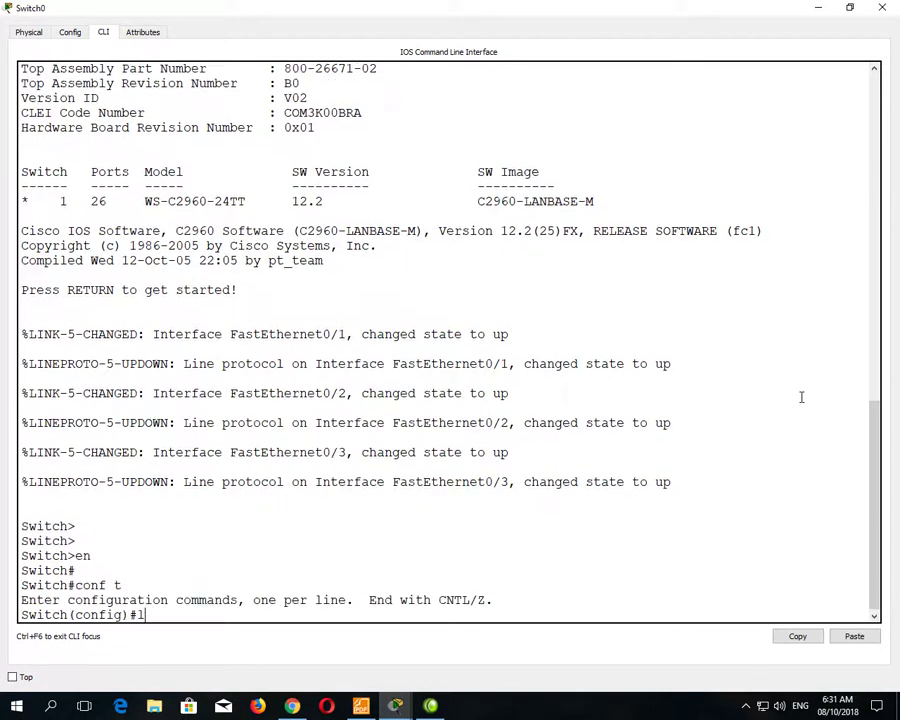
- Create VLAN 10 on the switch and name it ITDep
type("lv")
key("Tab")
key("BackSpace")
key("BackSpace")
type("v")
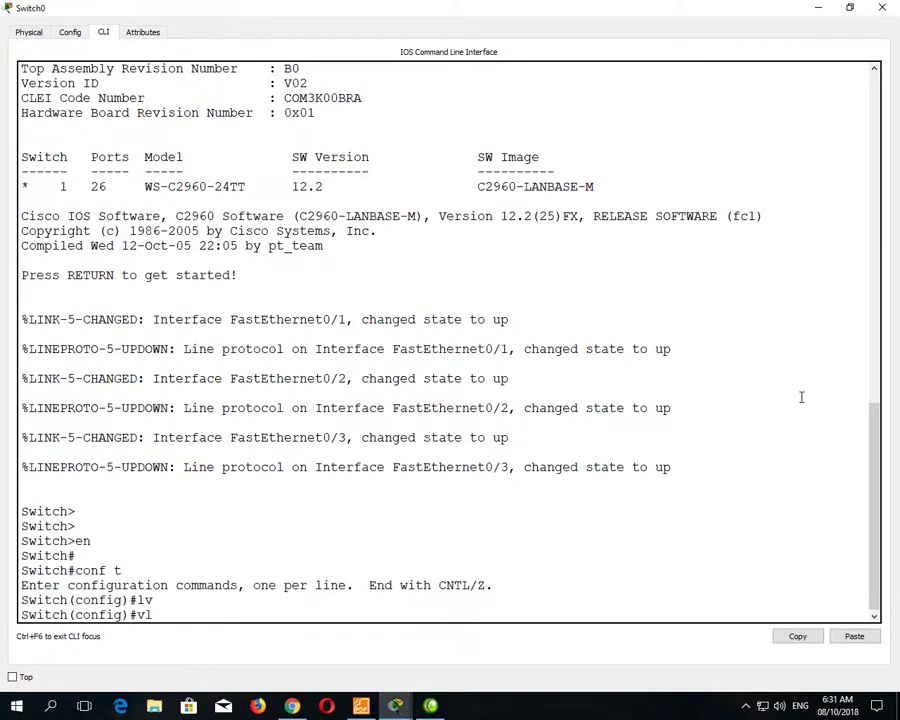
type("l")
key("Tab")
type("10")
key("Return")
type("name ITDE")
key("BackSpace")
type("ep")
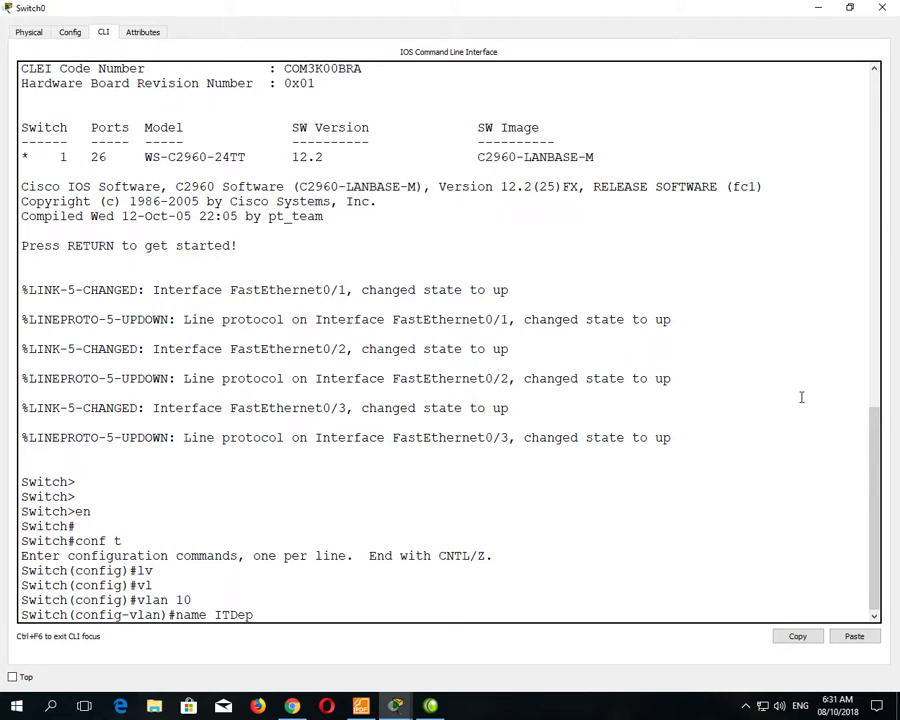
key("Return")
- Create VLAN 20 on the switch and name it HRDep
type("vlan 20")
key("Return")
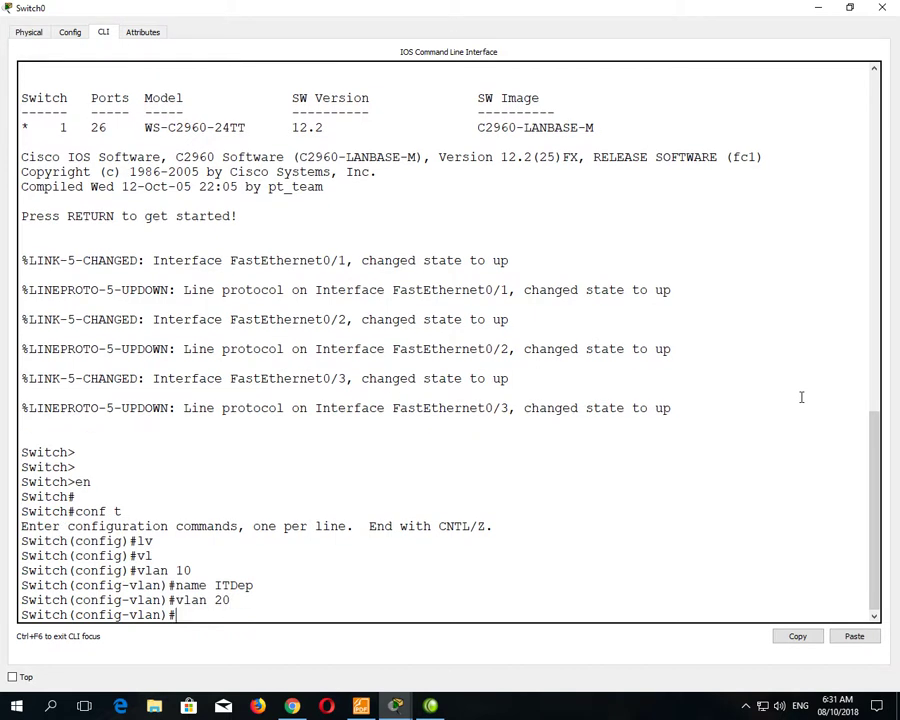
type("name HR")
key("BackSpace")
type("Dep")
key("Return")
- Create VLAN 30 on the switch and name it FinanceDep
type("vlan)#vlan 30")
key("Return")
type("Fin")
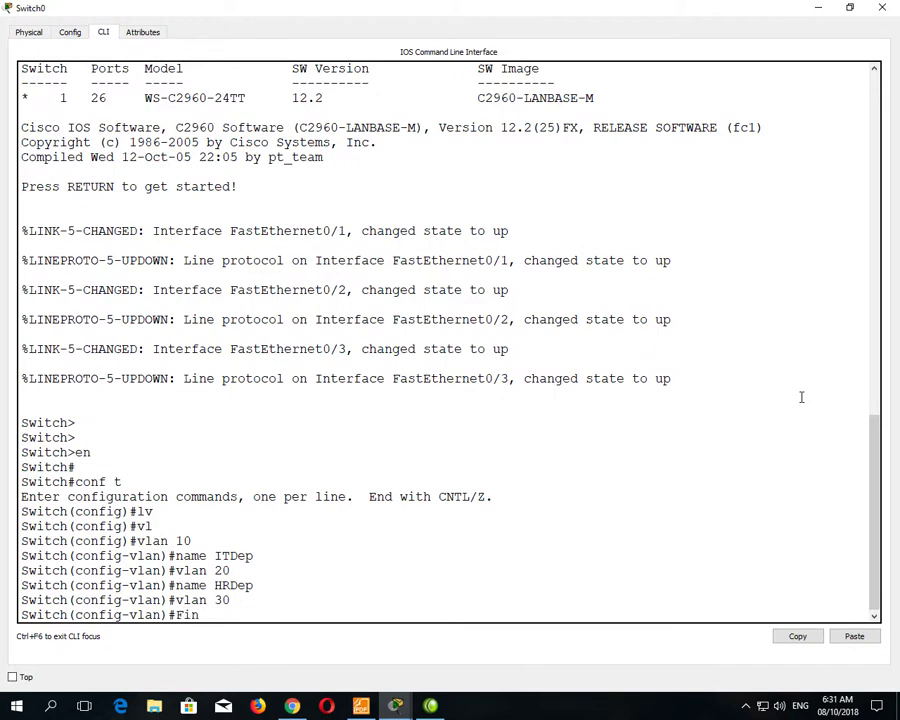
type("ance")
key("BackSpace")
key("BackSpace")
key("BackSpace")
key("BackSpace")
key("BackSpace")
key("BackSpace")
type("name FinanceDep")
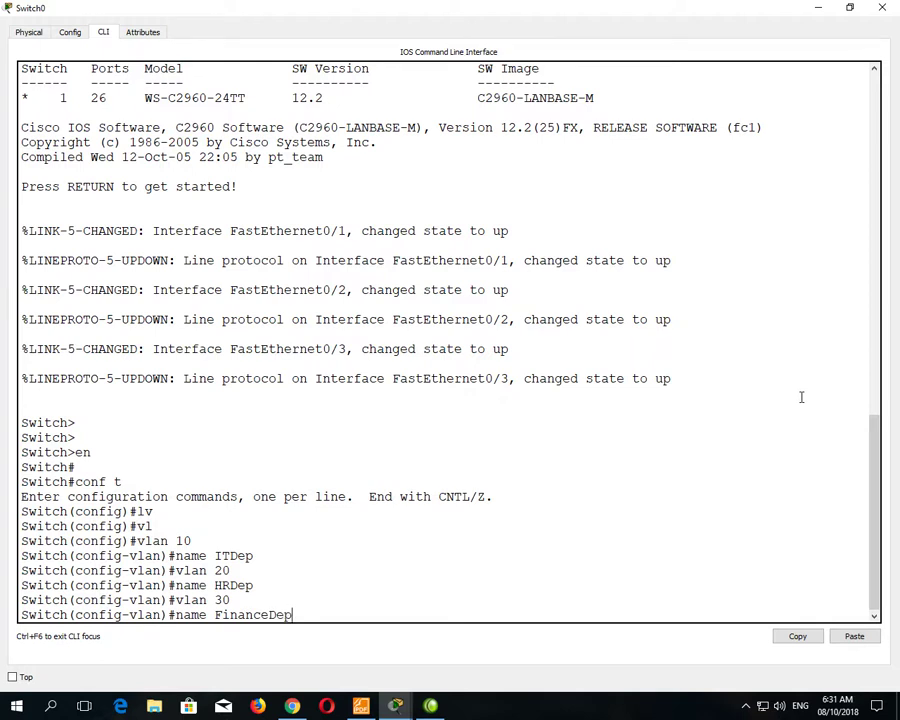
key("Return")
- Display the brief VLAN table to check VLANs 10, 20 and 30, and review the switch's PC connections in the topology
type("do sh vlan br")
key("Return")
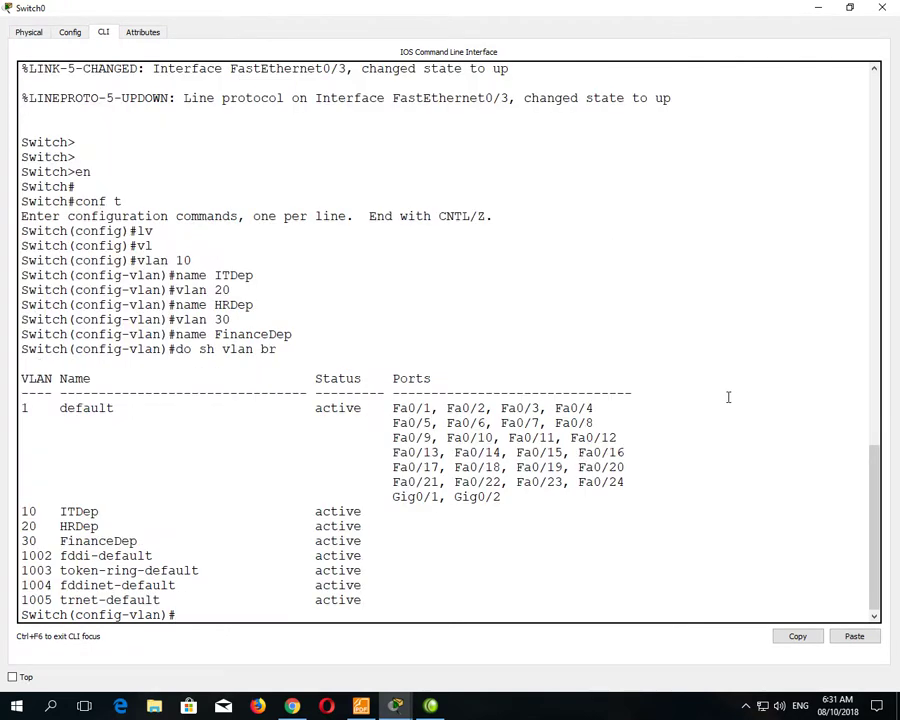
left_click_drag(24, 509, 394, 553)
left_click(394, 553)
left_click(818, 7)
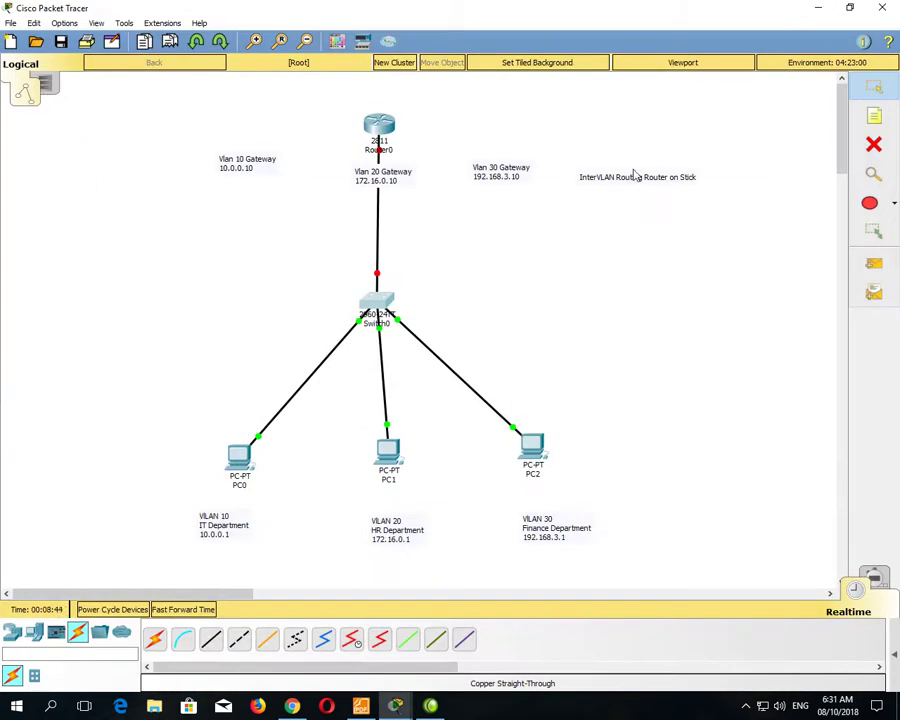
left_click_drag(342, 300, 376, 342)
left_click_drag(175, 410, 252, 488)
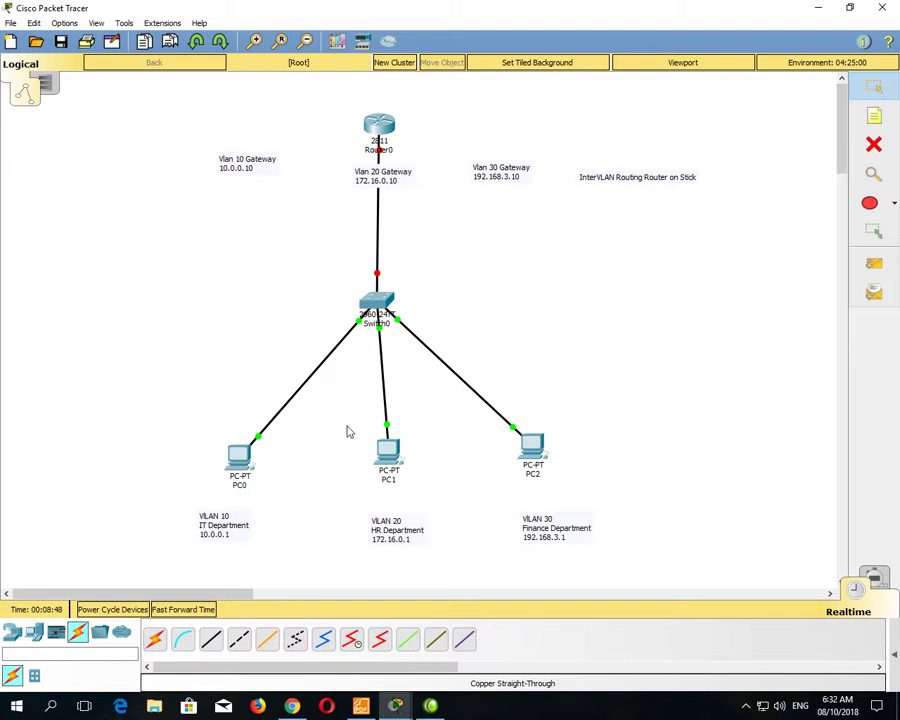
left_click_drag(387, 455, 378, 460)
left_click_drag(395, 545, 384, 538)
- Return to Switch0's command line, exit VLAN configuration and enter interface configuration for FastEthernet 0/1
left_click(377, 300)
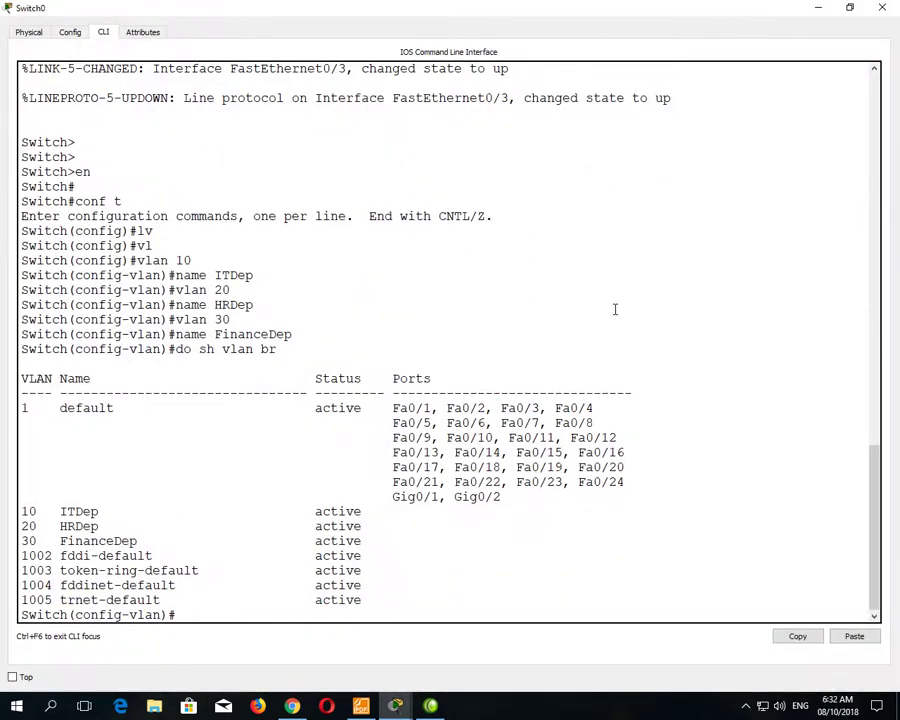
key("Return")
key("Return")
key("Return")
type("exi")
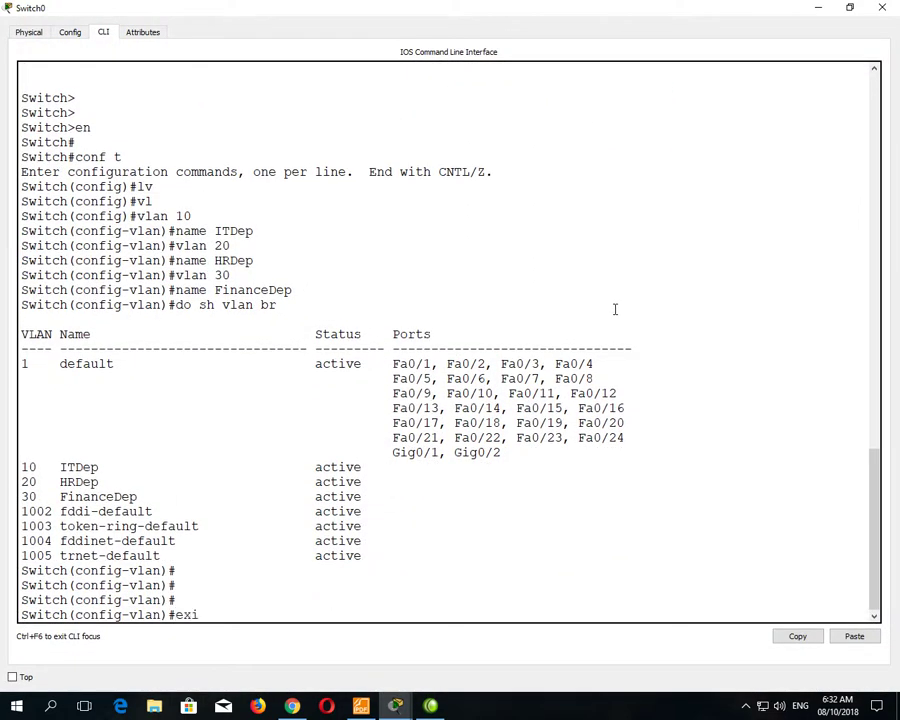
type("t")
key("Return")
type("in")
key("Tab")
type("fa")
key("Tab")
type("0/1")
key("Return")
- Set the FastEthernet 0/1 switchport to access mode
type("sw")
key("Tab")
type("acc")
key("Tab")
type("mo")
key("Tab")
key("BackSpace")
key("BackSpace")
key("BackSpace")
key("BackSpace")
key("BackSpace")
key("BackSpace")
key("BackSpace")
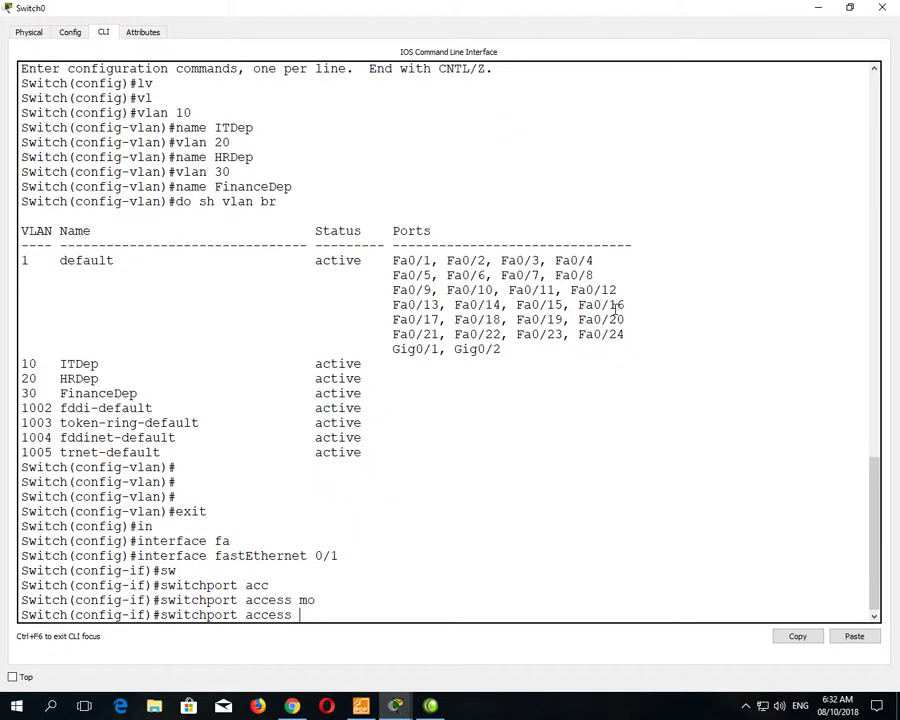
type("mo")
key("Tab")
type("acc")
key("Tab")
key("Return")
- Assign FastEthernet 0/1 to access VLAN 10
type("sw")
key("Tab")
type("acc")
key("Tab")
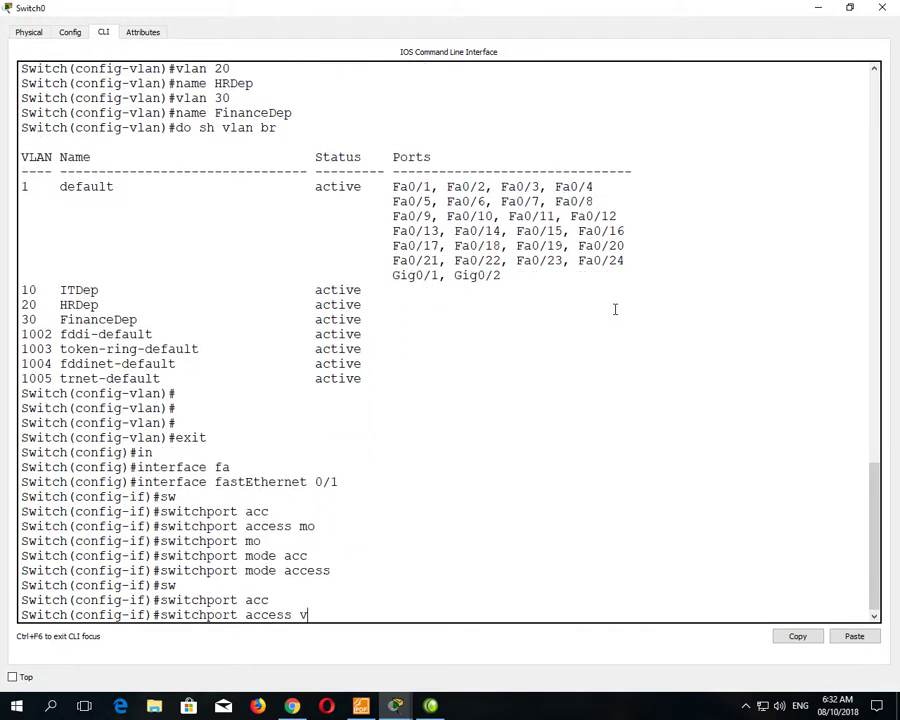
type("vl")
key("Tab")
type("10")
key("Return")
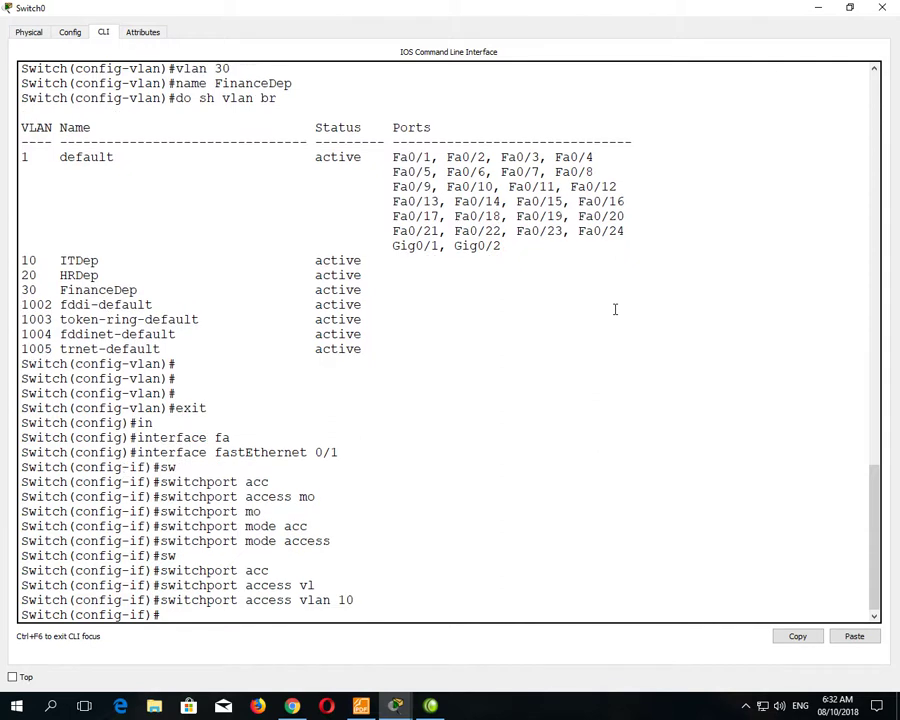
- Assign interface Fa0/2 to access VLAN 20
type("int fa0/2")
key("Return")
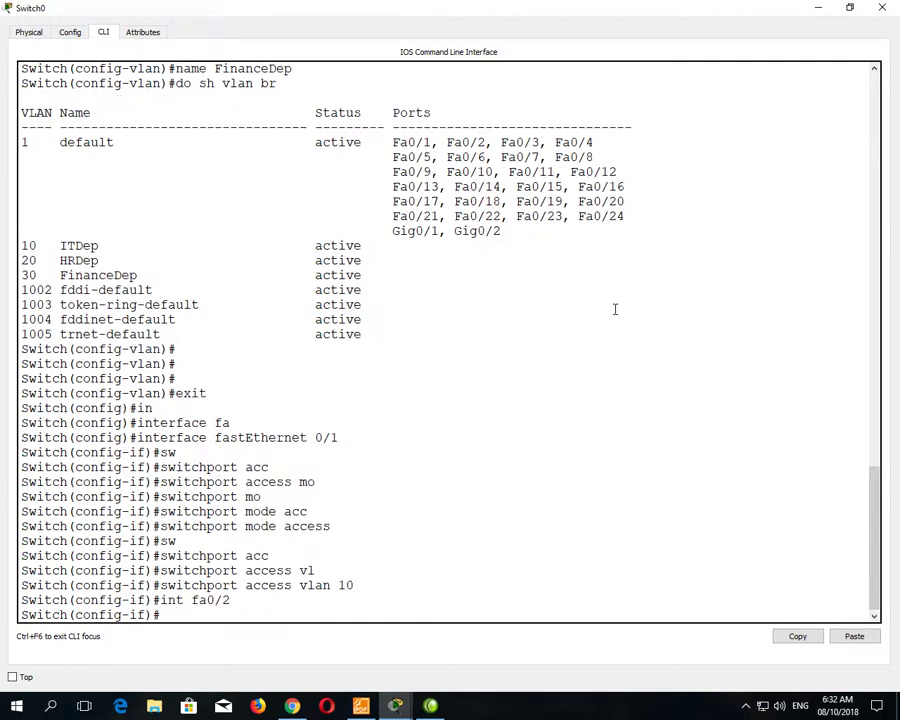
type("sw")
key("Tab")
type("acc")
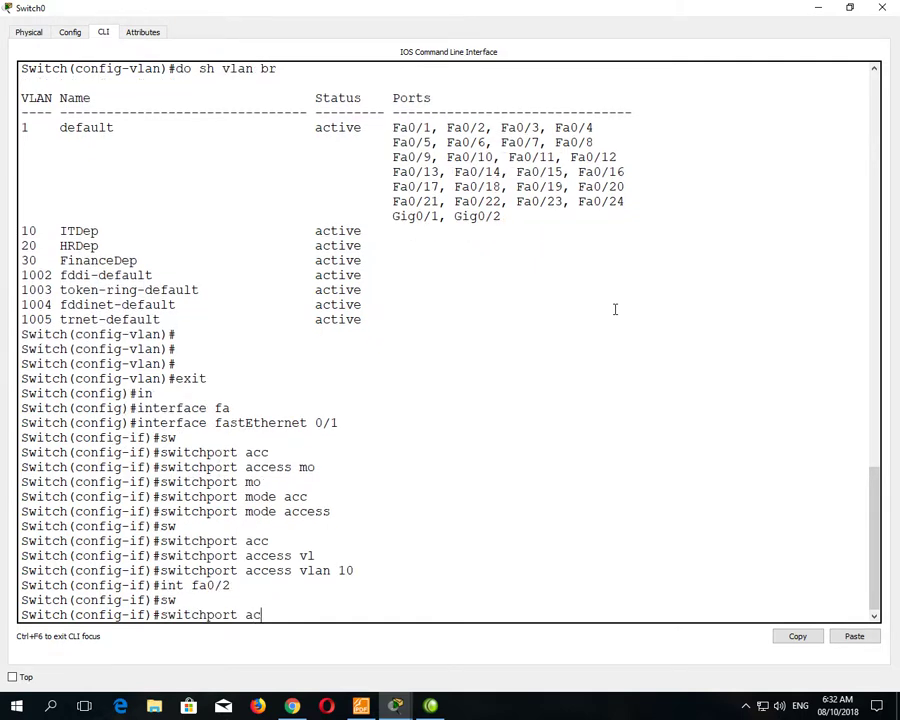
key("Tab")
type("vl")
key("Tab")
type("20")
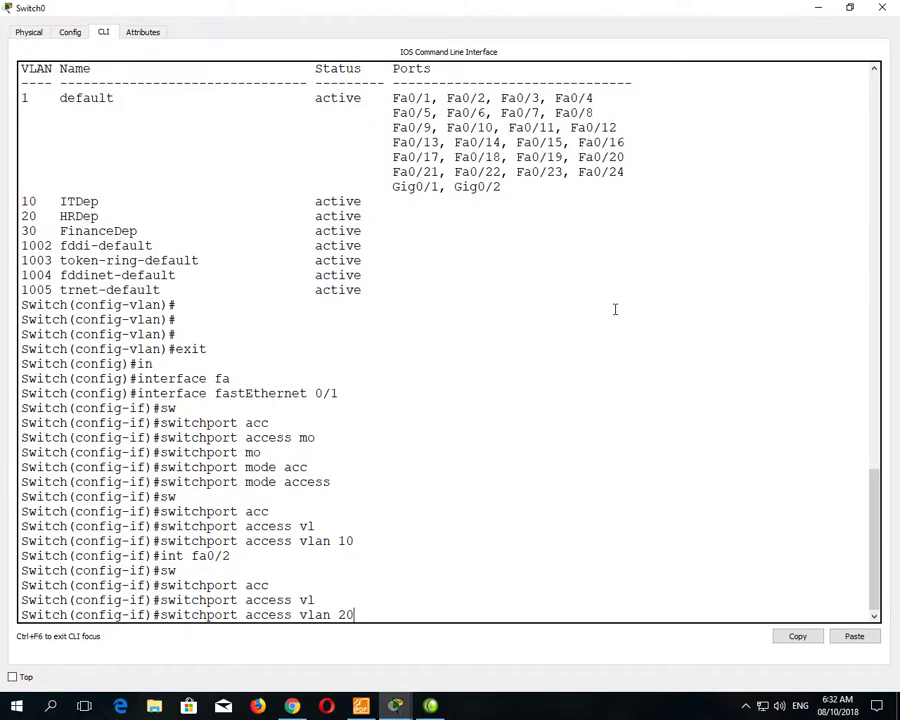
key("Return")
- Assign interface Fa0/3 to access VLAN 30
type("int")
key("Tab")
type("f")
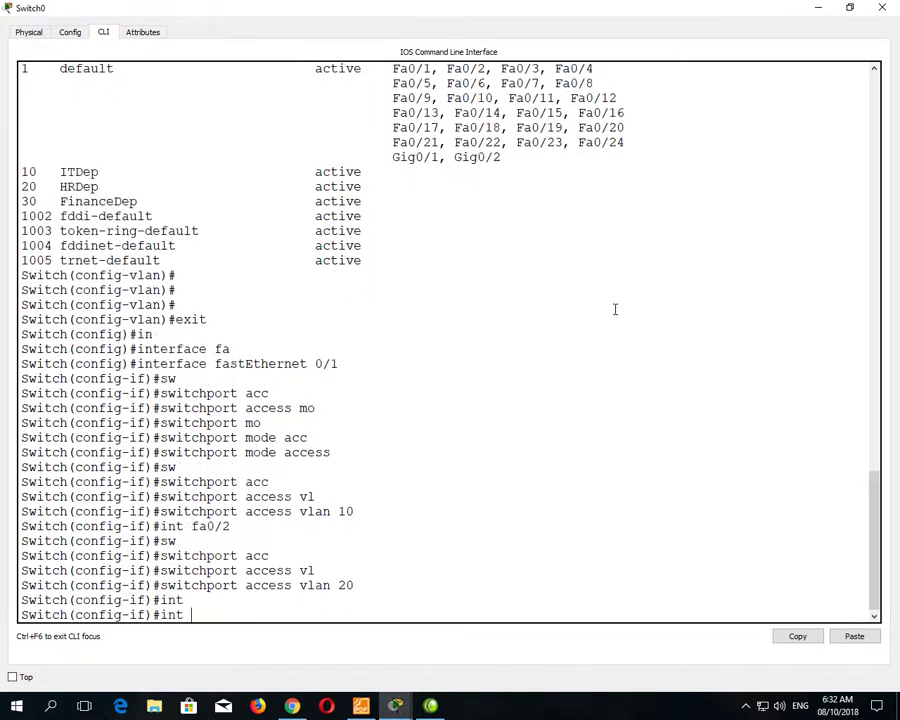
type("a0/3")
key("Return")
type("sw")
key("Tab")
type("accg")
key("BackSpace")
key("Tab")
type("vla")
key("Tab")
type("30")
key("Return")
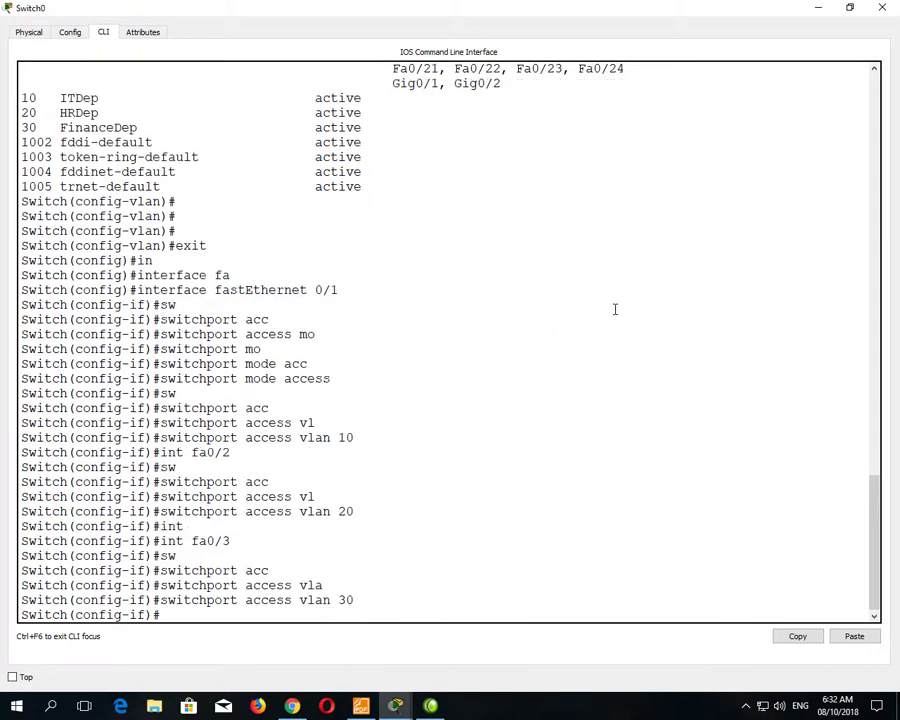
- Leave configuration mode and display the brief VLAN table to examine the ports in VLANs 10, 20, 30 and default
type("exit")
key("Return")
key("Return")
type("end")
key("Return")
type("sh vlan br")
key("Return")
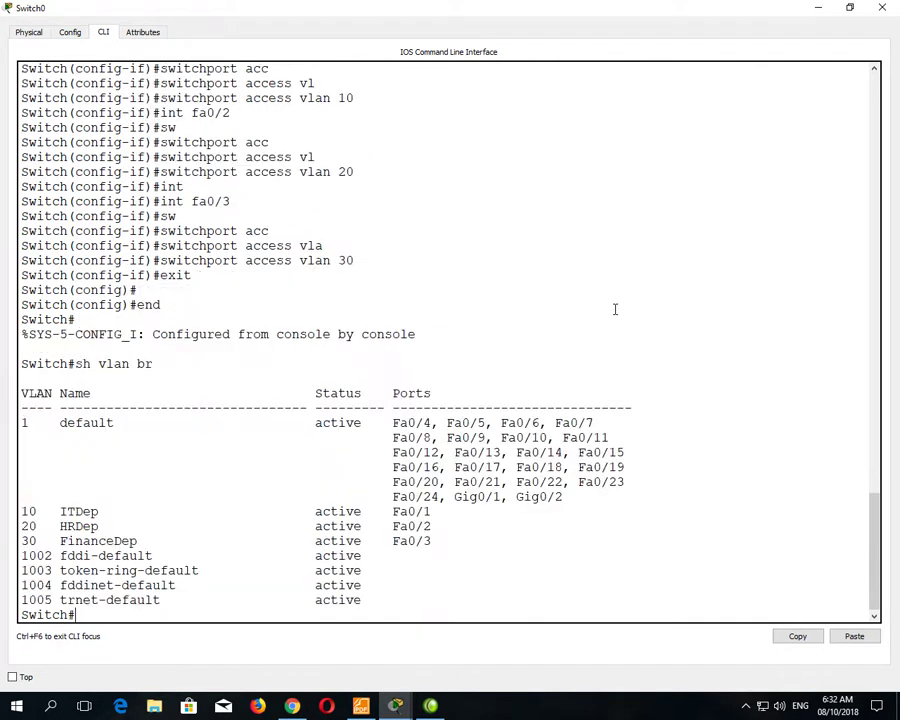
left_click_drag(402, 512, 424, 527)
left_click(419, 536)
left_click_drag(447, 423, 489, 424)
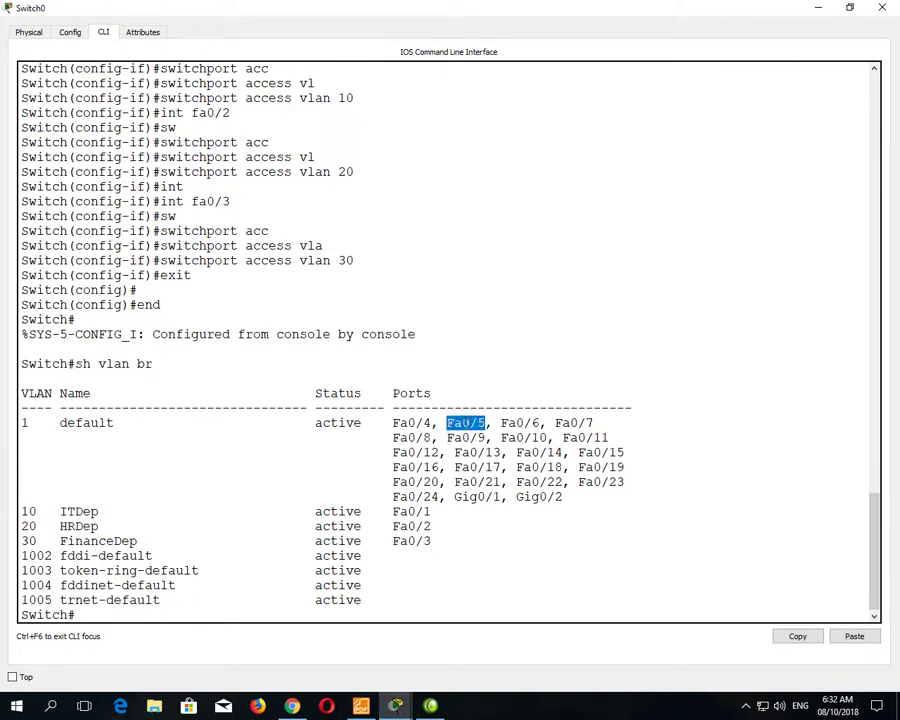
left_click(458, 421)
left_click_drag(447, 423, 485, 423)
left_click(472, 436)
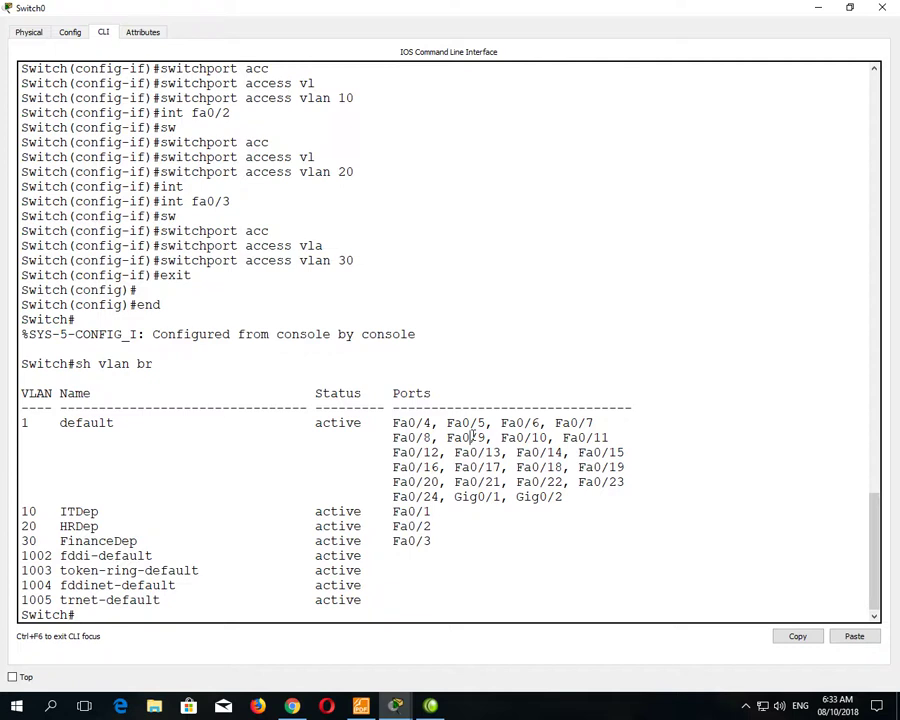
- Set the switch's FastEthernet 0/5 interface to trunk mode and close the switch window
type("conf t")
key("Return")
type("in")
key("Tab")
type("fa")
key("Tab")
type("0/5")
key("Return")
type("sw")
key("Tab")
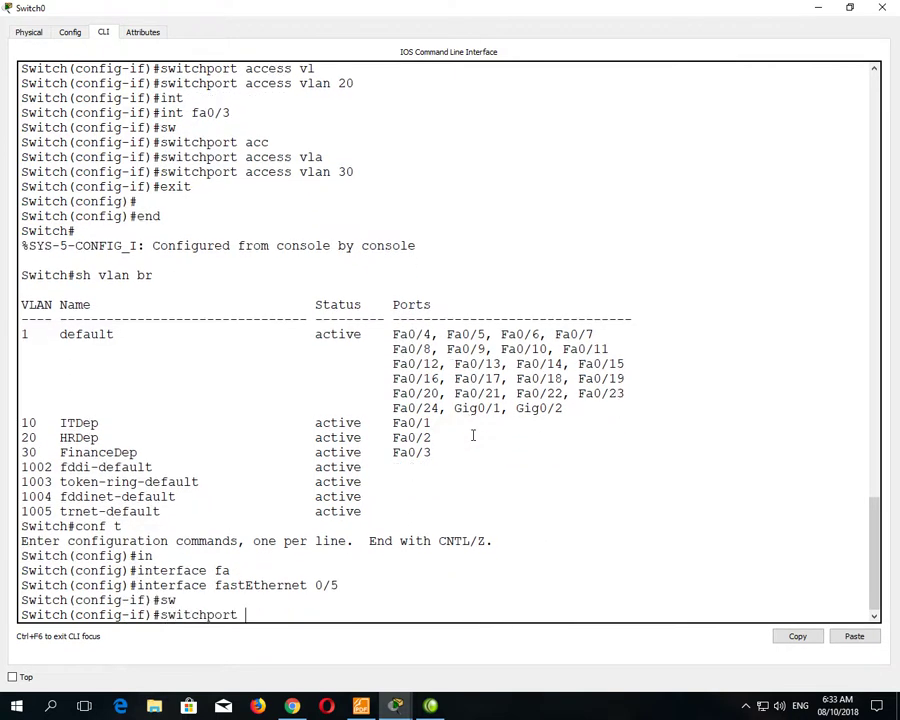
type("mo")
key("Tab")
type("tr")
key("Tab")
key("Return")
key("Return")
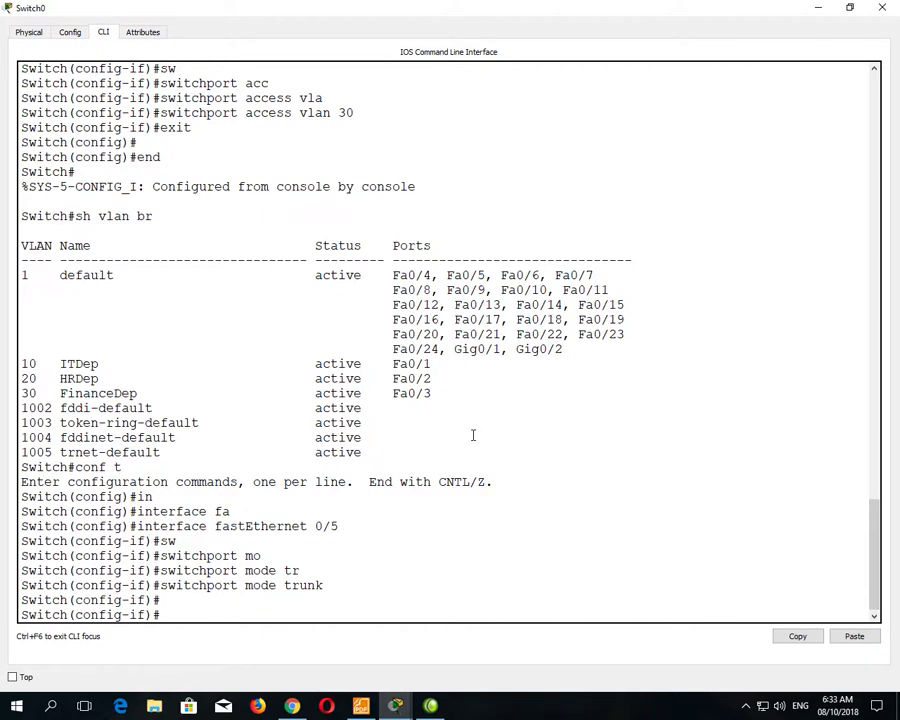
left_click(884, 8)
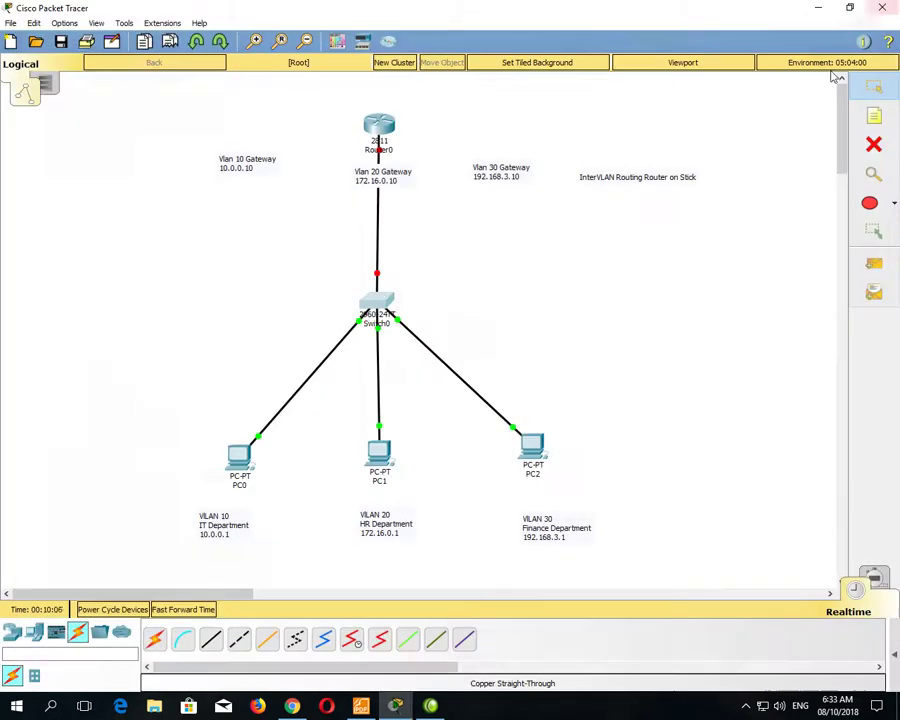
- Open Router0's command line and answer no to the initial configuration dialog
left_click_drag(354, 256, 424, 291)
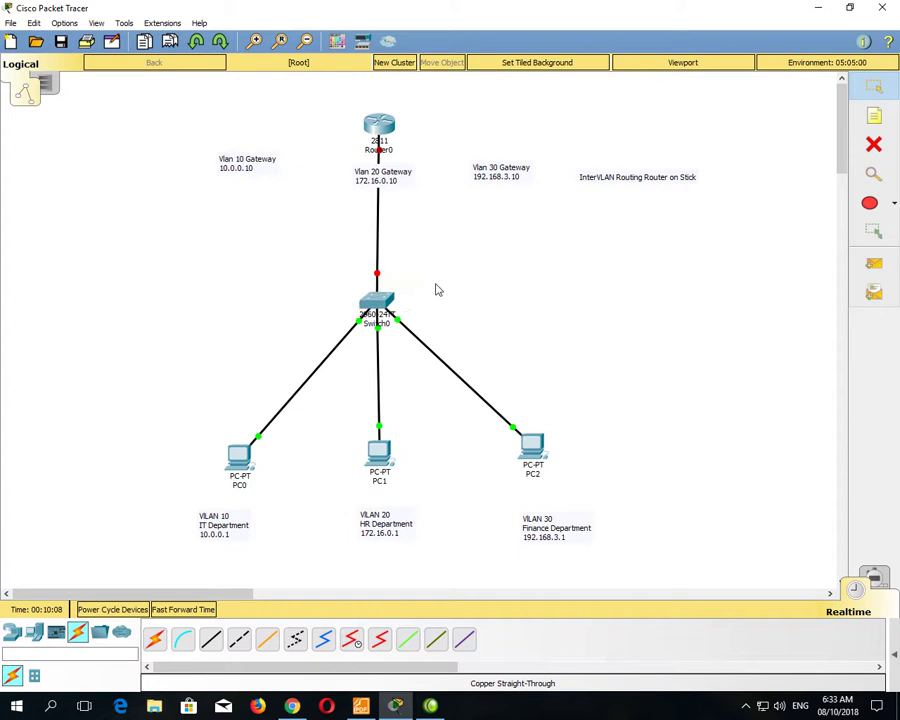
left_click_drag(340, 125, 679, 145)
left_click(412, 133)
double_click(380, 125)
left_click(616, 171)
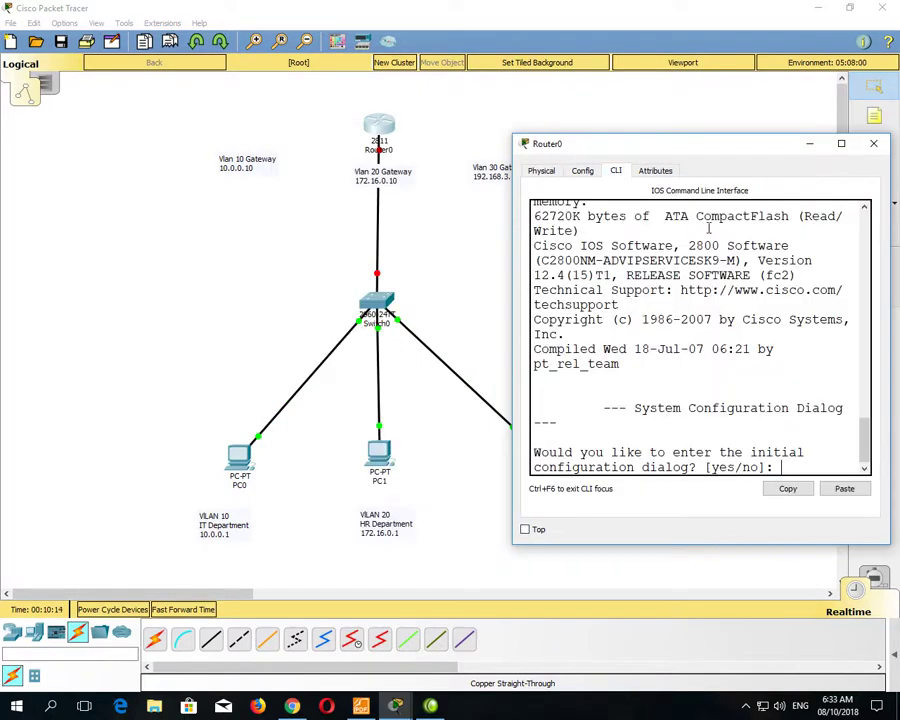
key("Return")
key("Return")
type("o")
key("Return")
key("Return")
- Enter global configuration mode and enable the router's FastEthernet 0/0 interface with no shutdown
type("en")
key("Return")
type("conf t")
key("Return")
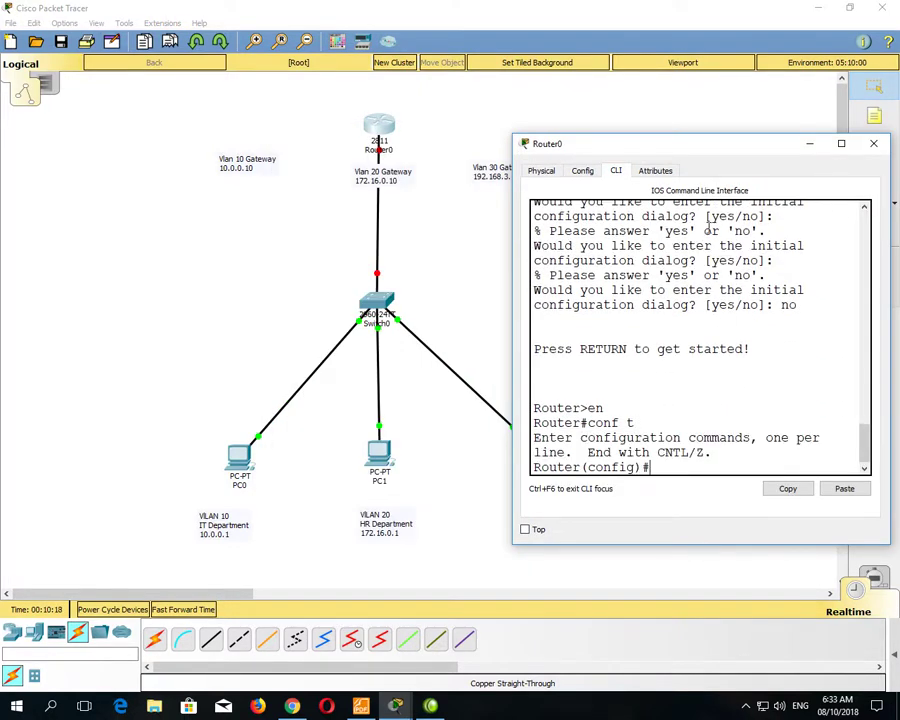
type("in")
key("Tab")
type("fa")
key("Tab")
type("0")
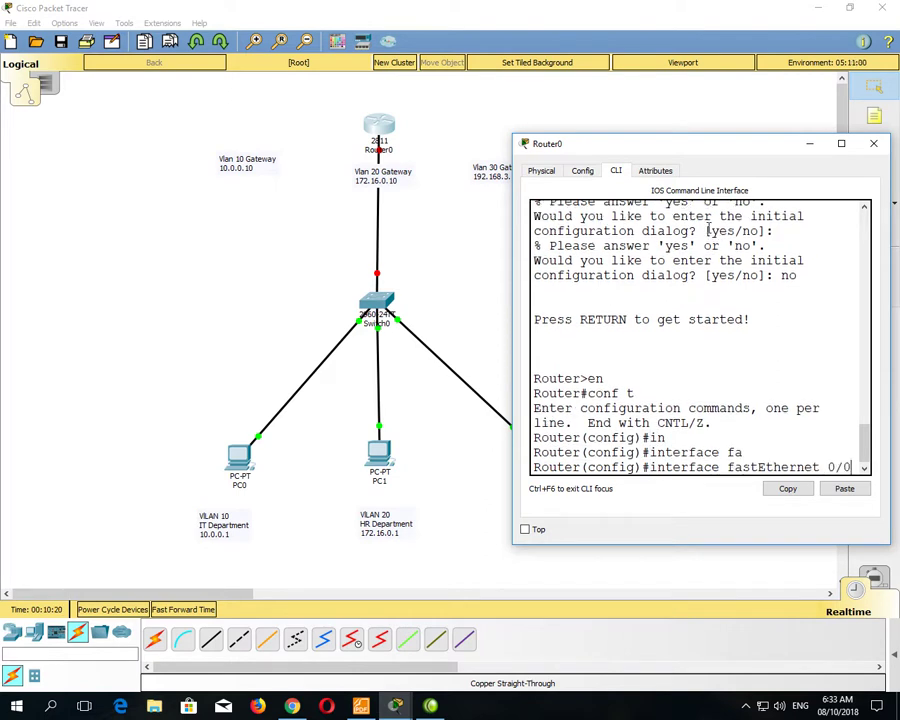
type("/0")
key("Return")
type("bi")
key("BackSpace")
key("BackSpace")
key("BackSpace")
type("no sh")
key("Return")
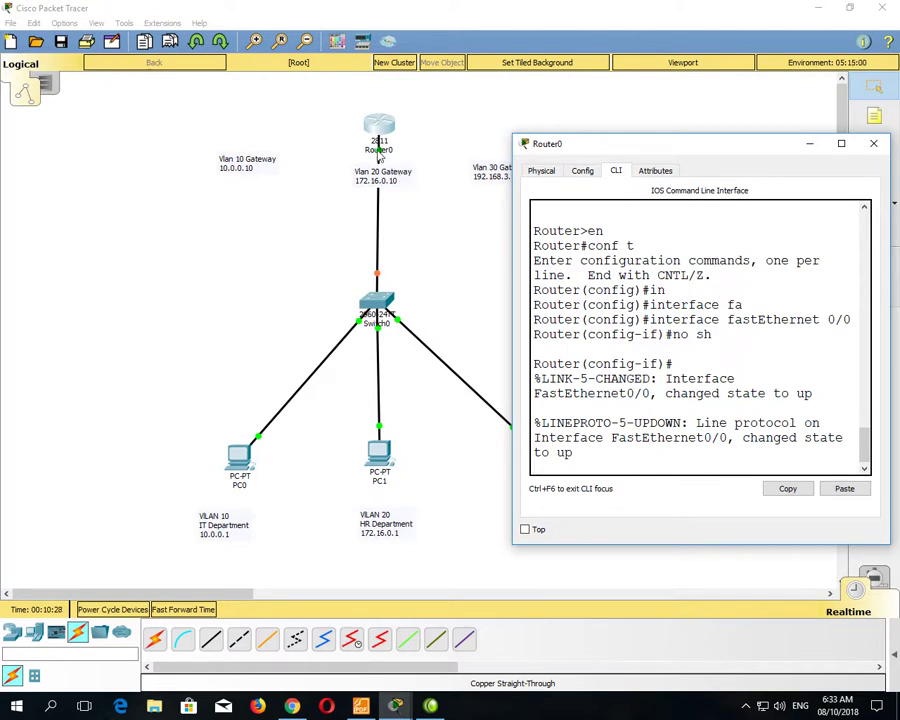
- Maximize the router window, leave the interface's configuration and create subinterface FastEthernet 0/0.1
double_click(740, 147)
key("Return")
key("Return")
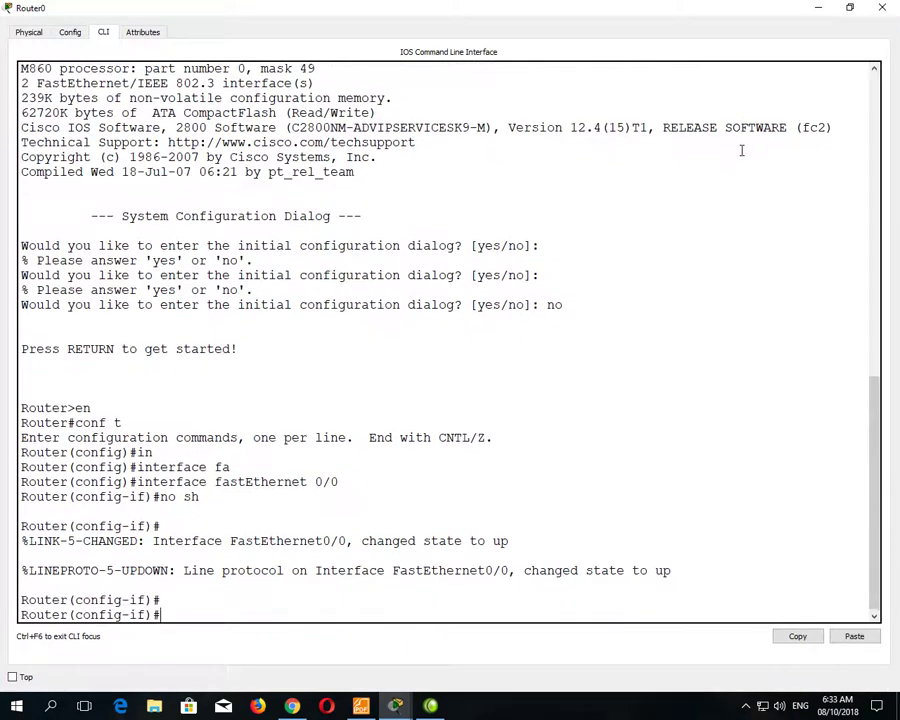
type("exit")
key("Return")
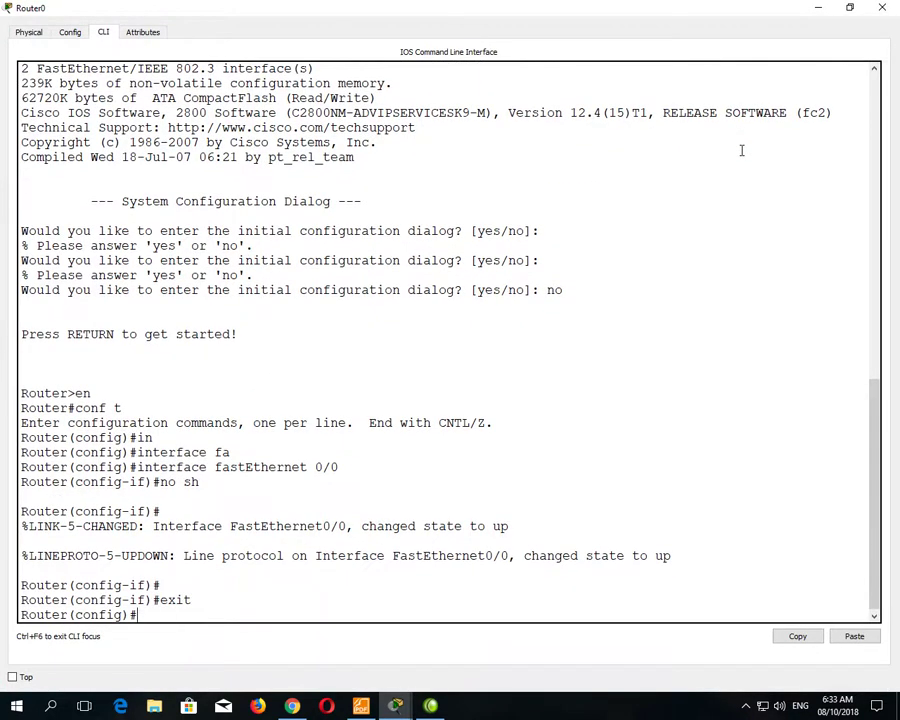
type("in")
key("Tab")
type("fa")
key("Tab")
type("0/0")
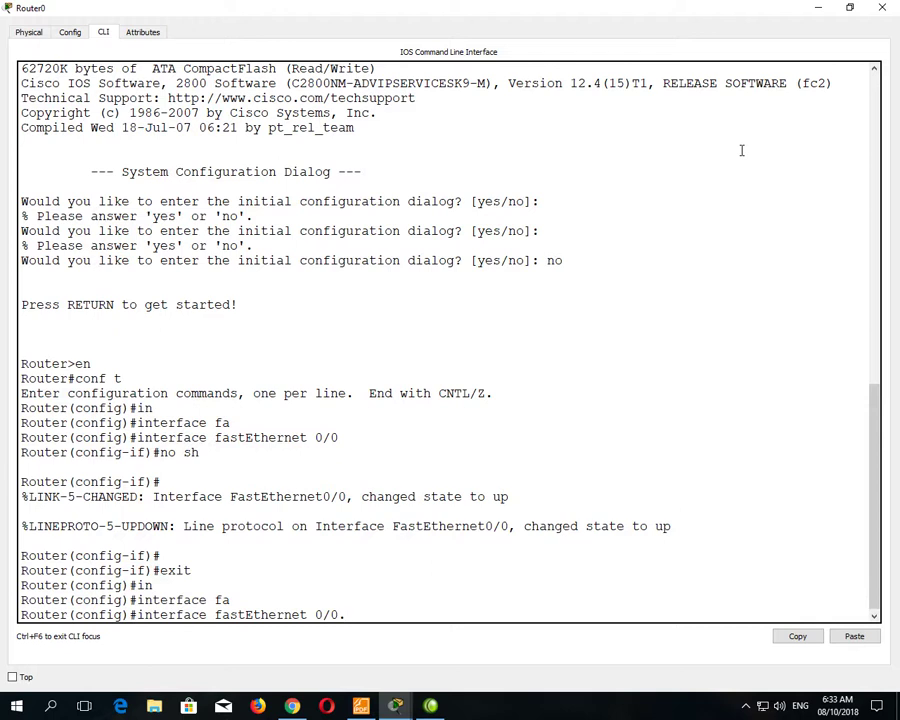
type(".?")
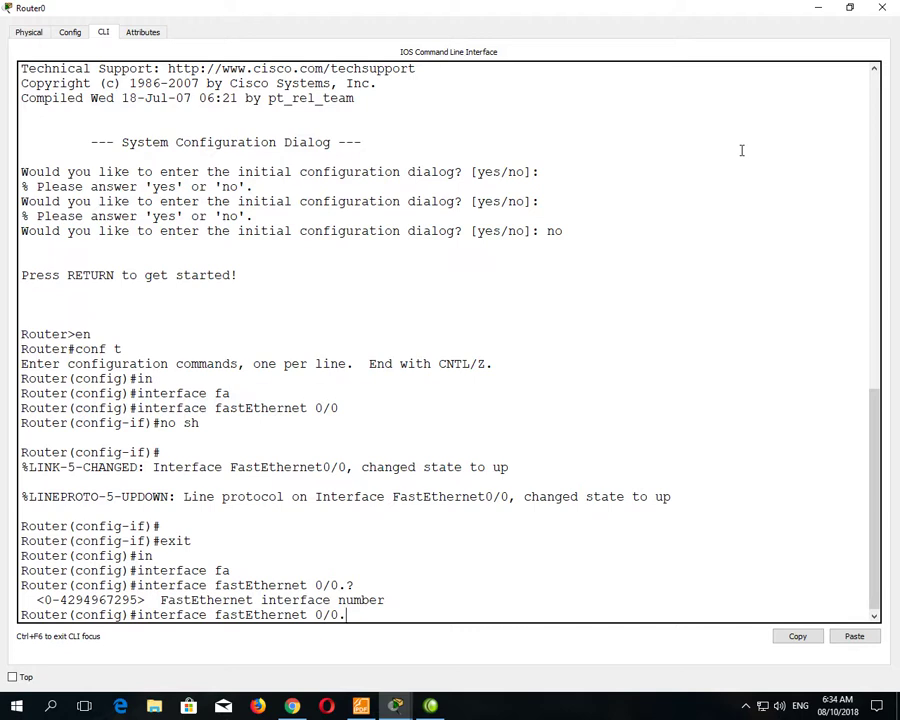
type("1")
key("Return")
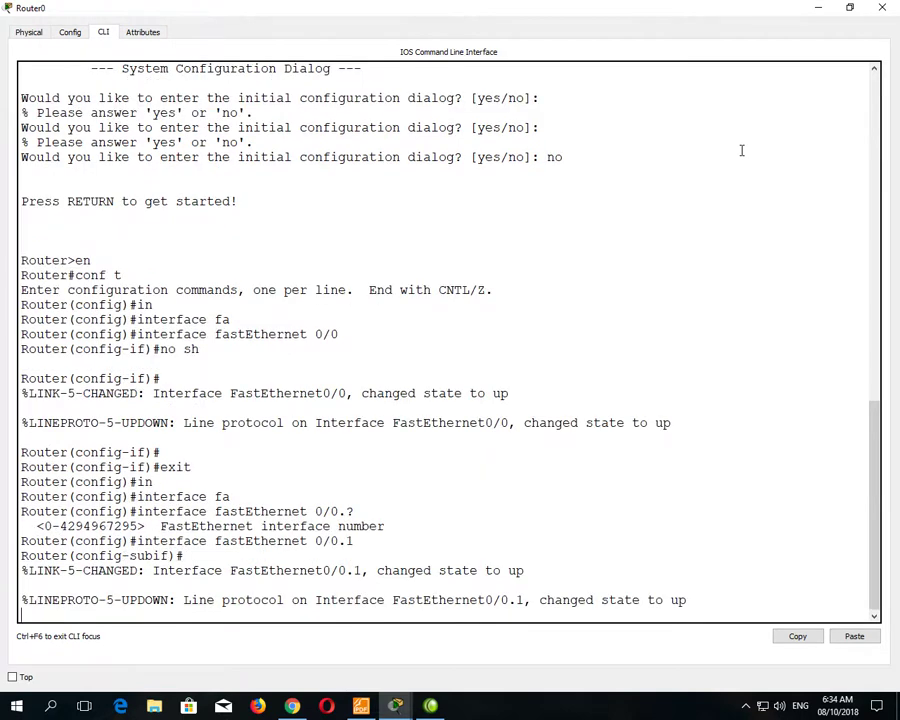
key("Return")
- Set dot1Q encapsulation for VLAN 10 on subinterface FastEthernet 0/0.1
type("en")
key("Tab")
type("do")
key("Tab")
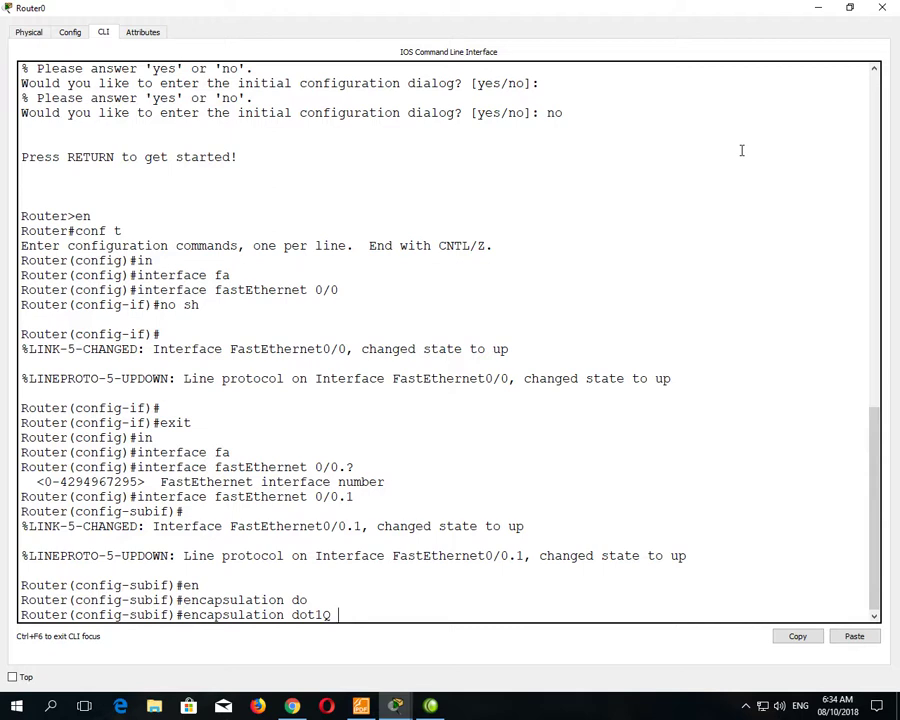
type("10")
key("Return")
- Assign IP address 10.0.0.10 with mask 255.0.0.0 to subinterface FastEthernet 0/0.1
type("ip add")
key("Tab")
type("10.0.0.10 255.0.0.0")
key("Return")
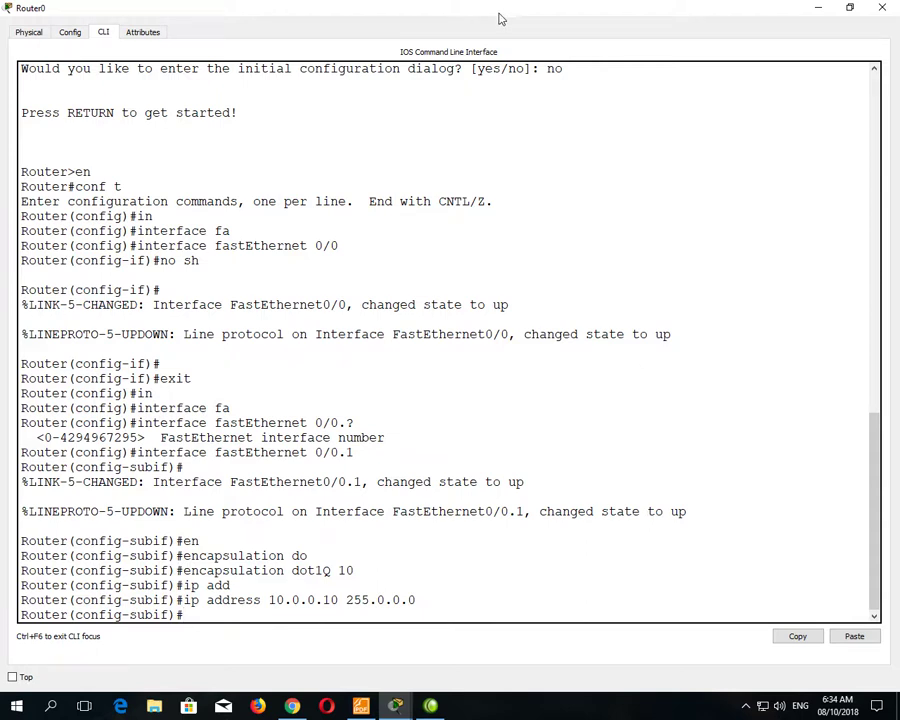
- Leave subinterface 0/0.1 and create subinterface FastEthernet 0/0.2 on the router
left_click_drag(498, 16, 504, 408)
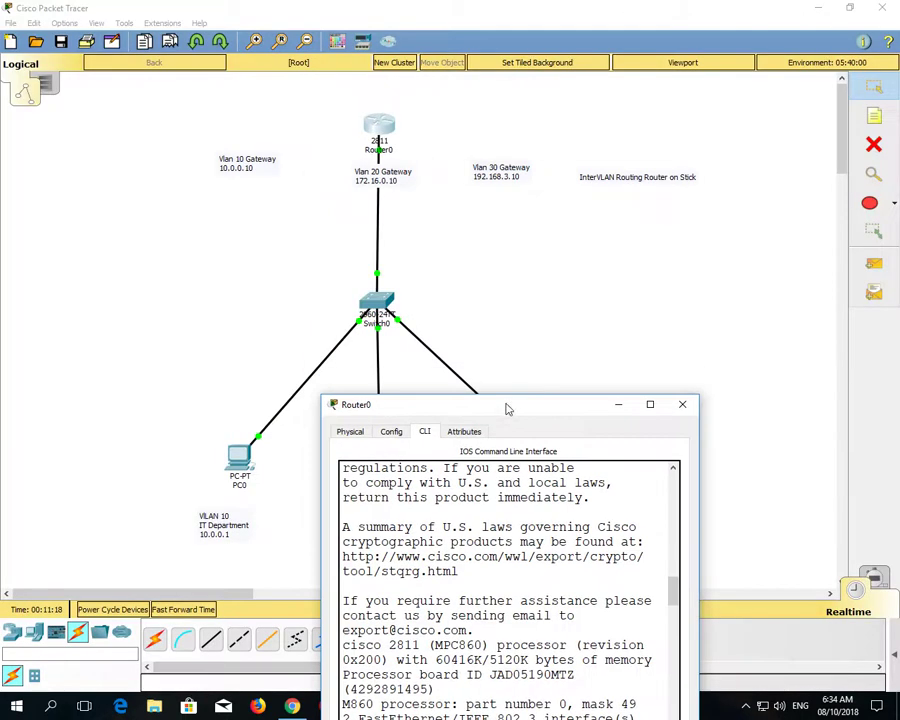
double_click(418, 404)
type("exit")
key("Return")
type("in")
key("Tab")
type("fa")
key("Tab")
type("0/0.2")
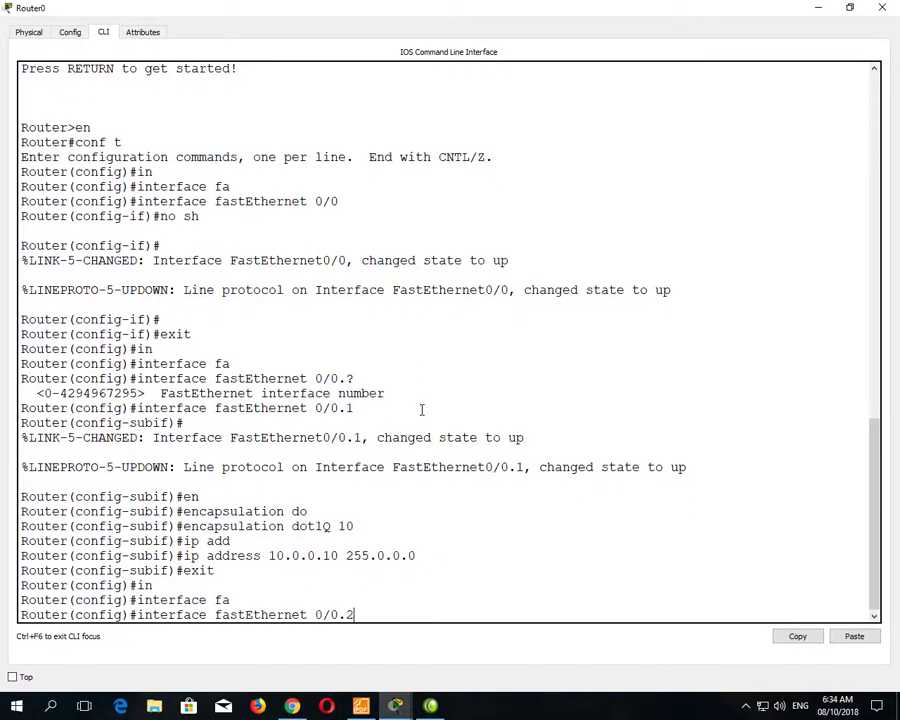
key("Return")
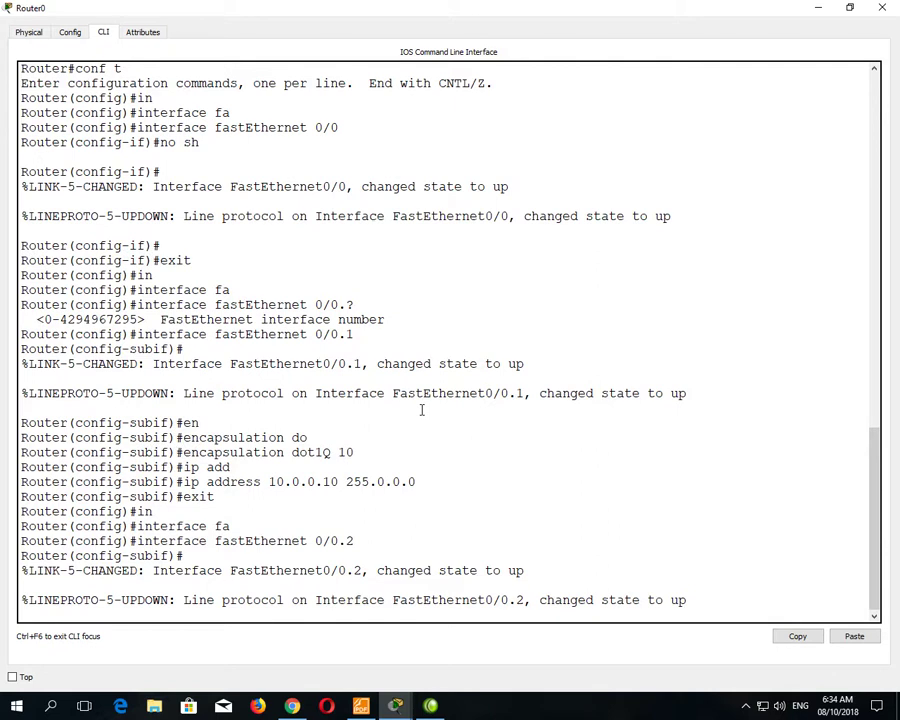
key("Return")
- Try to assign IP address 172.16.0.10 with mask 255.255.0.0 to subinterface 0/0.2 before setting its encapsulation
type("ip ad")
key("Tab")
type("172.16.0.10 255.255.0.0")
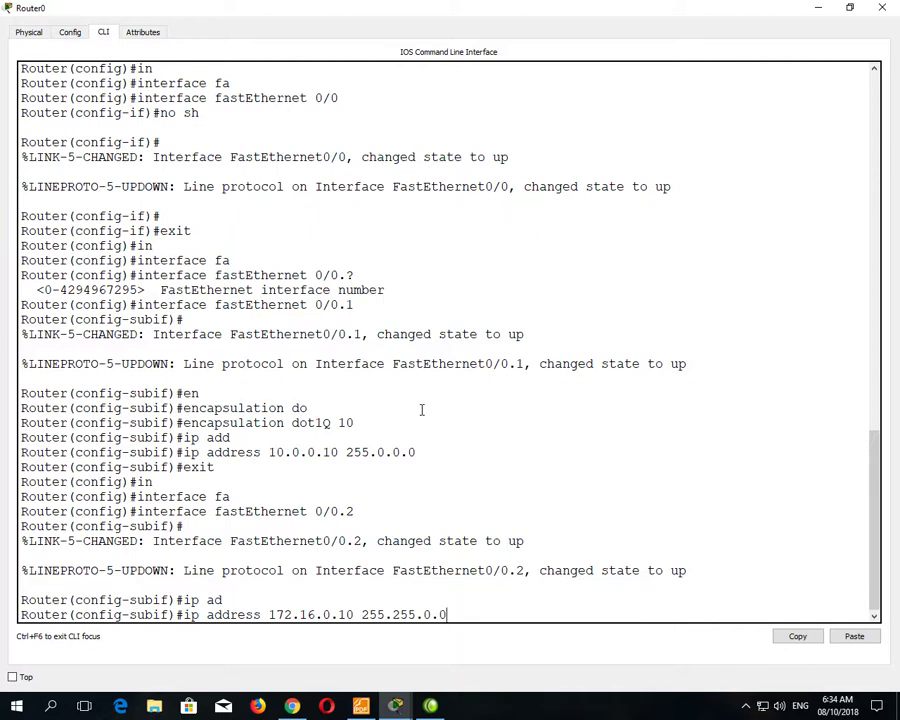
key("Return")
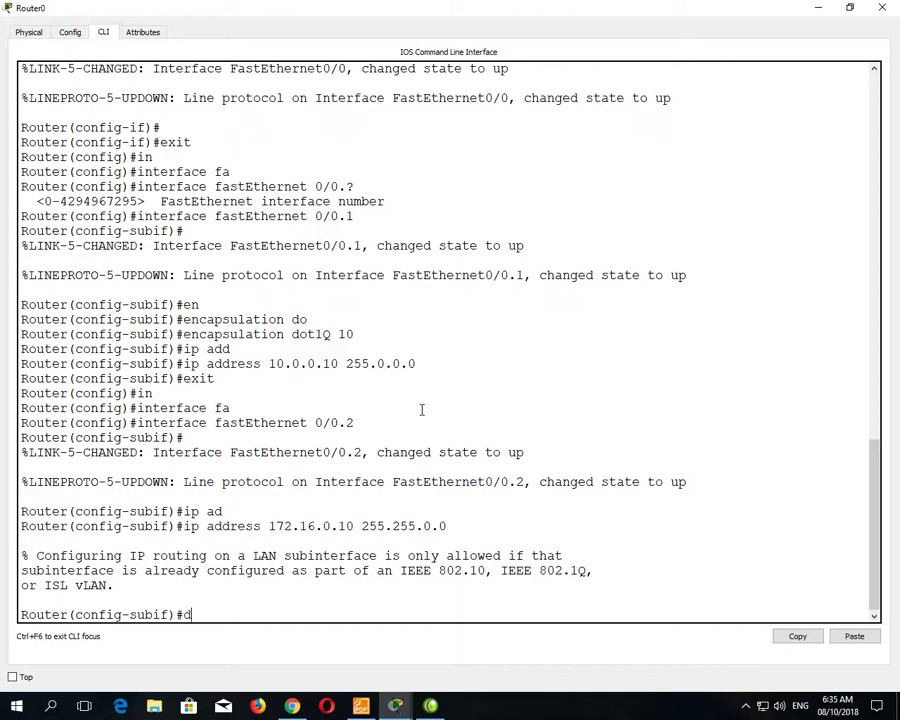
- Set dot1Q encapsulation for VLAN 20 on subinterface FastEthernet 0/0.2
type("enc")
key("Tab")
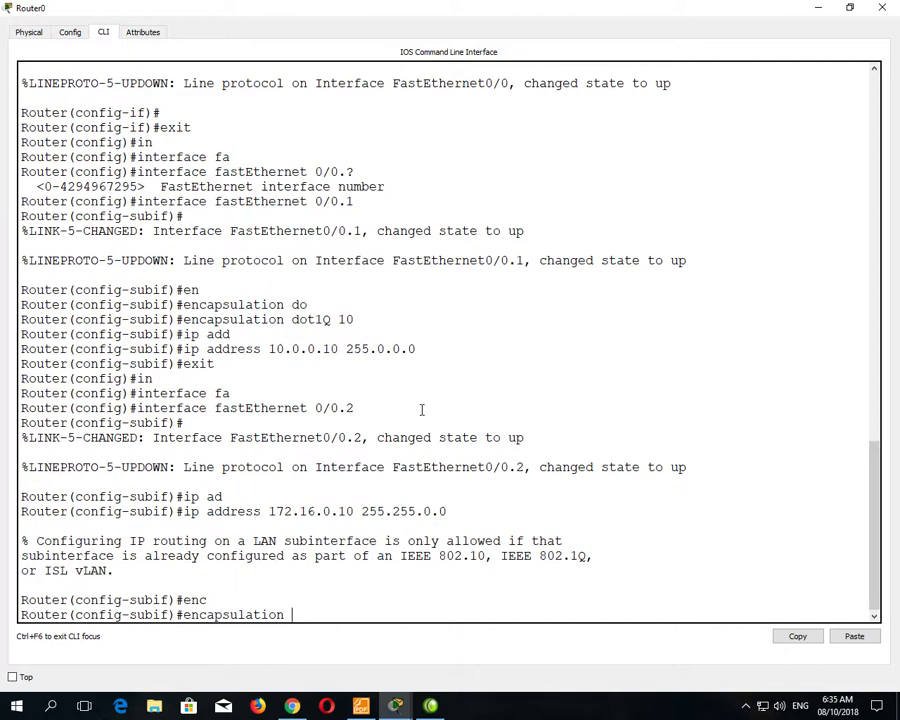
type("do")
key("Tab")
type("20")
key("Return")
- Assign IP address 172.16.0.10 with mask 255.255.0.0 to subinterface FastEthernet 0/0.2
type("ip")
key("BackSpace")
key("BackSpace")
key("Up")
key("Up")
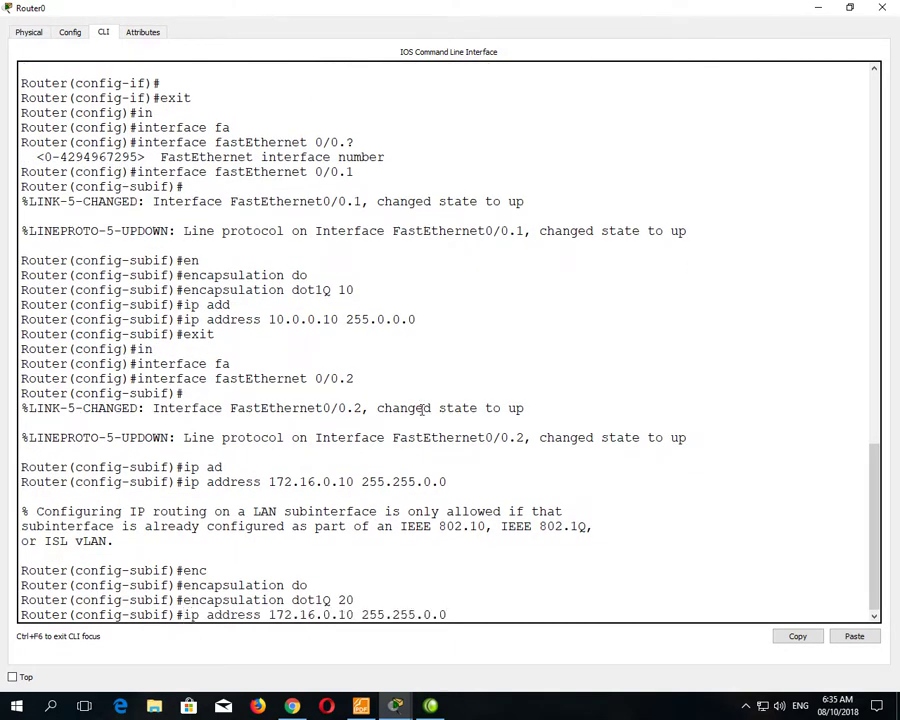
key("Return")
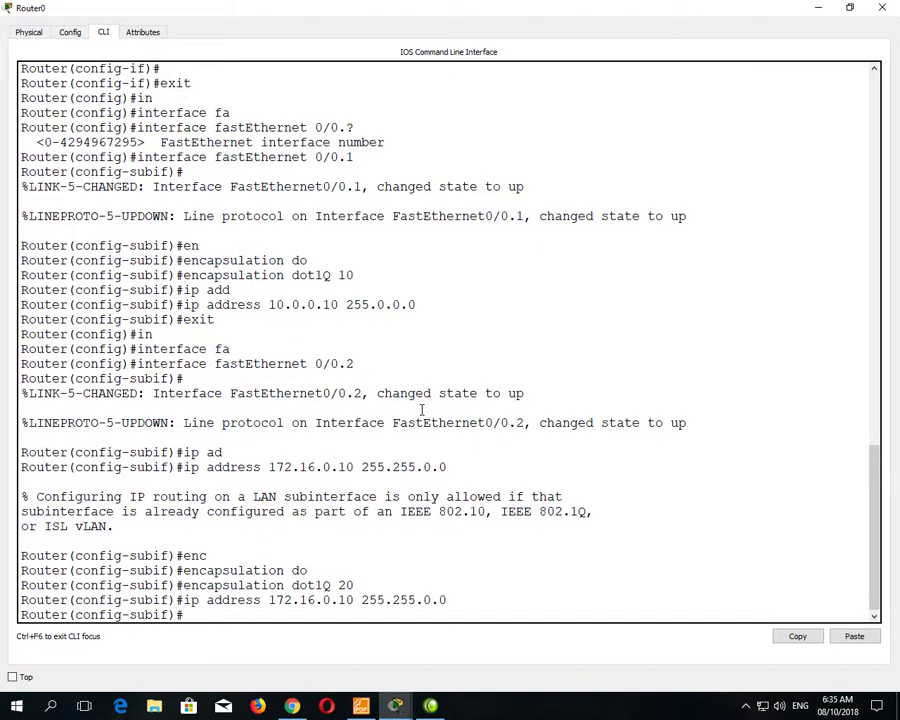
- Create subinterface FastEthernet 0/0.3 and set its dot1Q encapsulation for VLAN 30
type("int fa0/0.3")
key("Return")
key("Return")
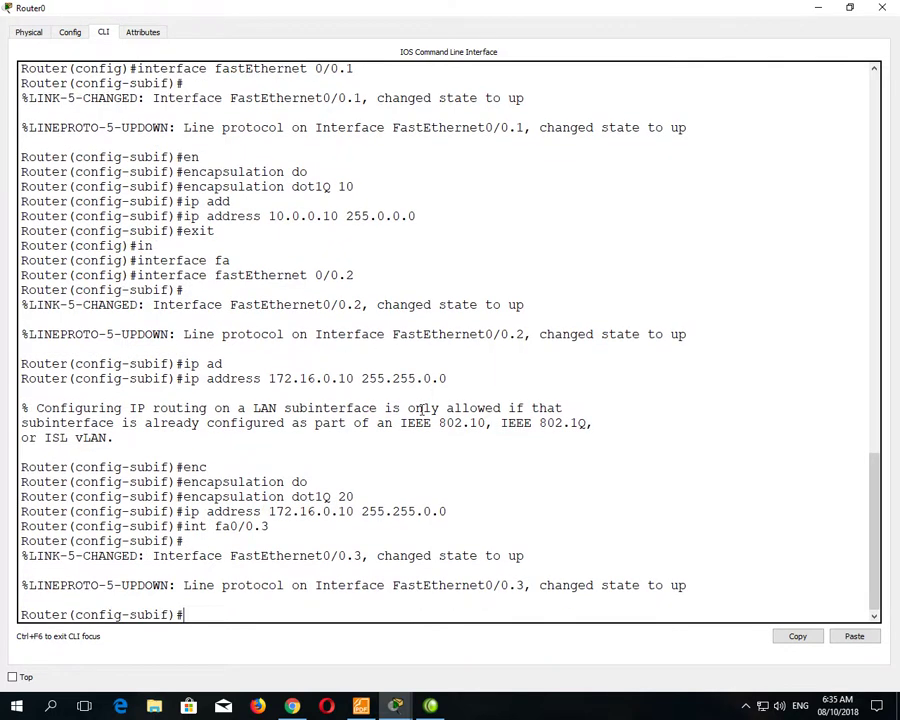
type("enc")
key("Tab")
type("do")
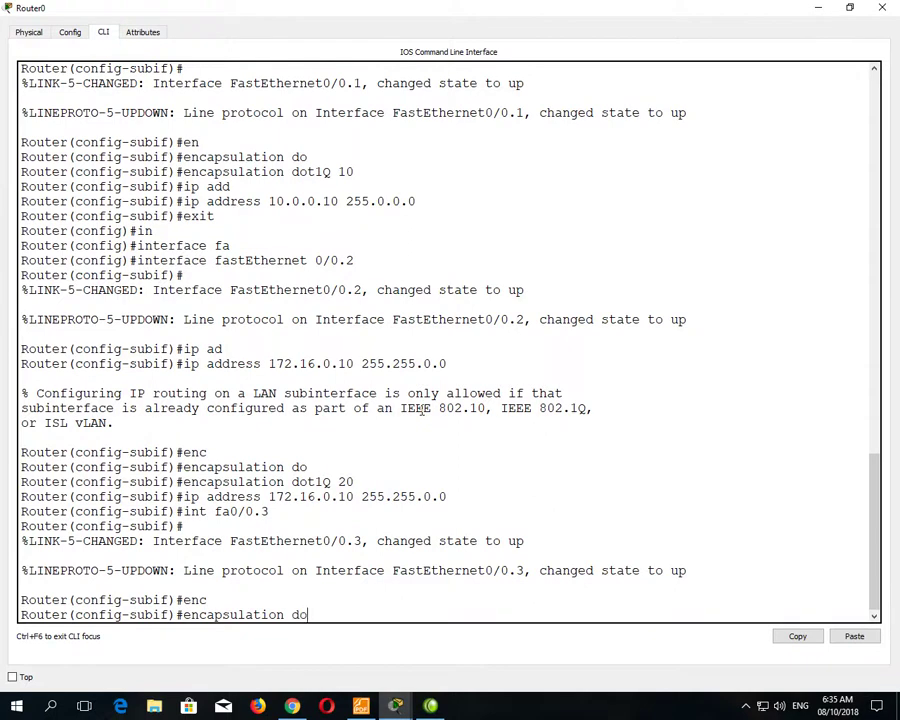
key("Tab")
type("30")
key("Return")
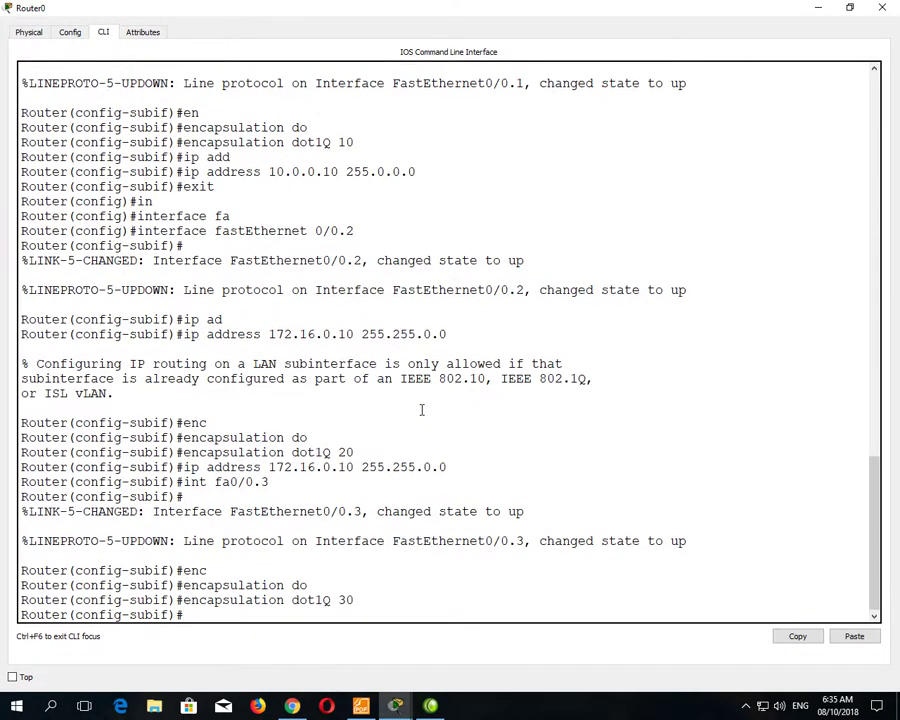
- Assign IP address 192.168.3.10 with mask 255.255.255.0 to subinterface FastEthernet 0/0.3
type("ip add")
key("Tab")
type("192.168.3.10 2552")
key("BackSpace")
type("255.2")
key("BackSpace")
key("BackSpace")
key("BackSpace")
key("BackSpace")
key("BackSpace")
type(".255.255.0")
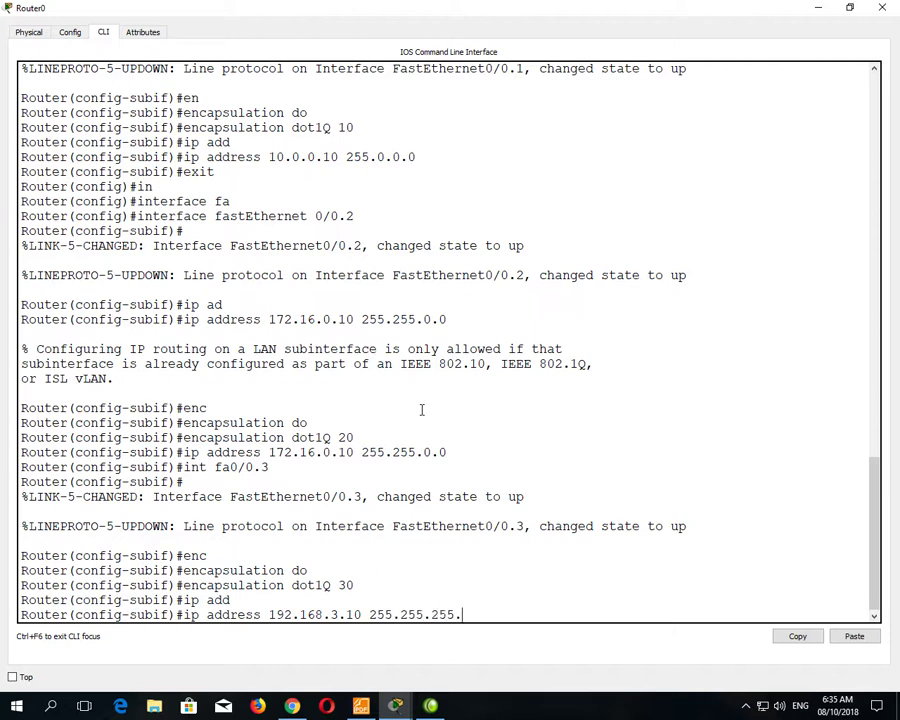
key("Return")
- Leave configuration mode, display the router's IP routing table to examine its connected networks, and minimize the window
type("en")
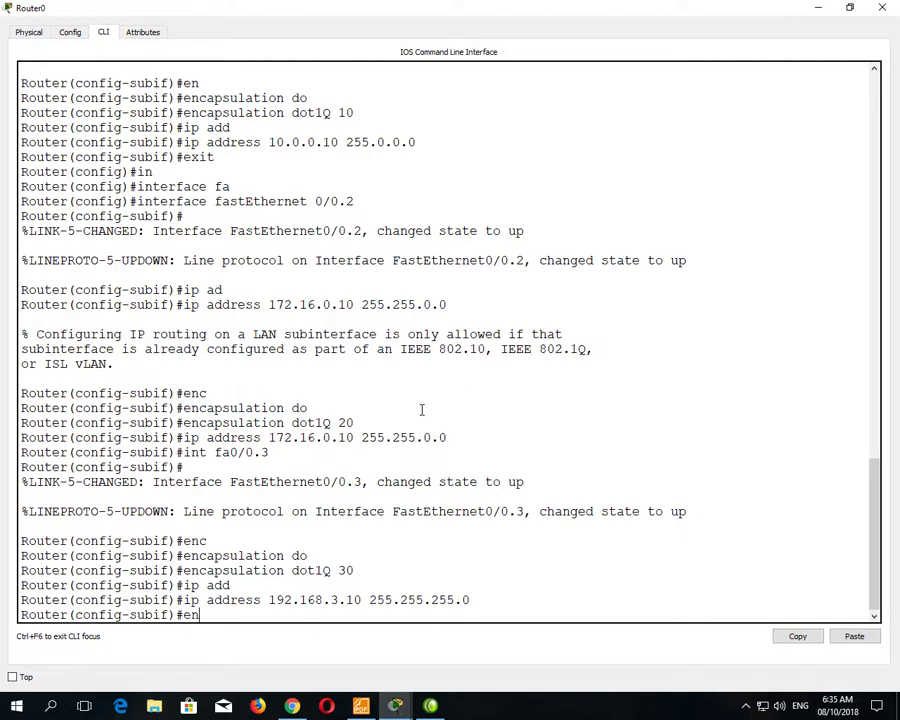
type("d")
key("Return")
type("sh ip rou")
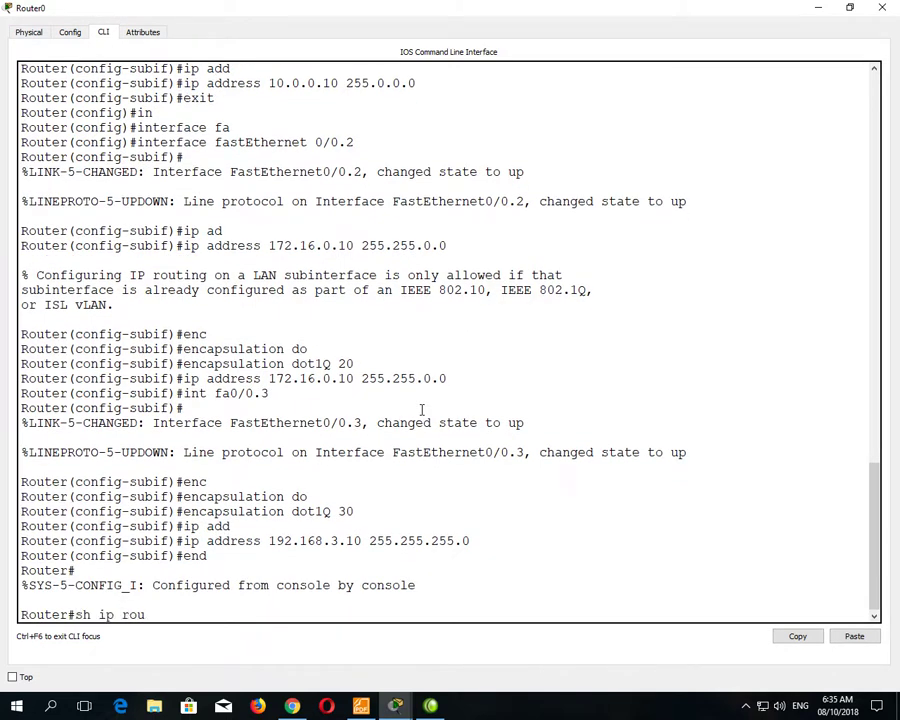
key("Return")
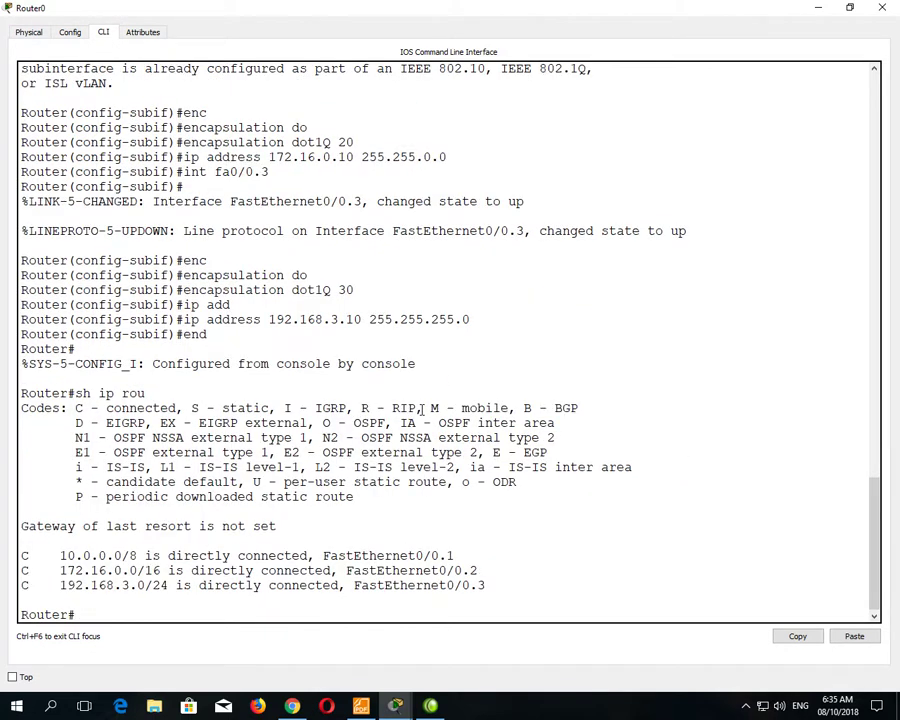
left_click(818, 7)
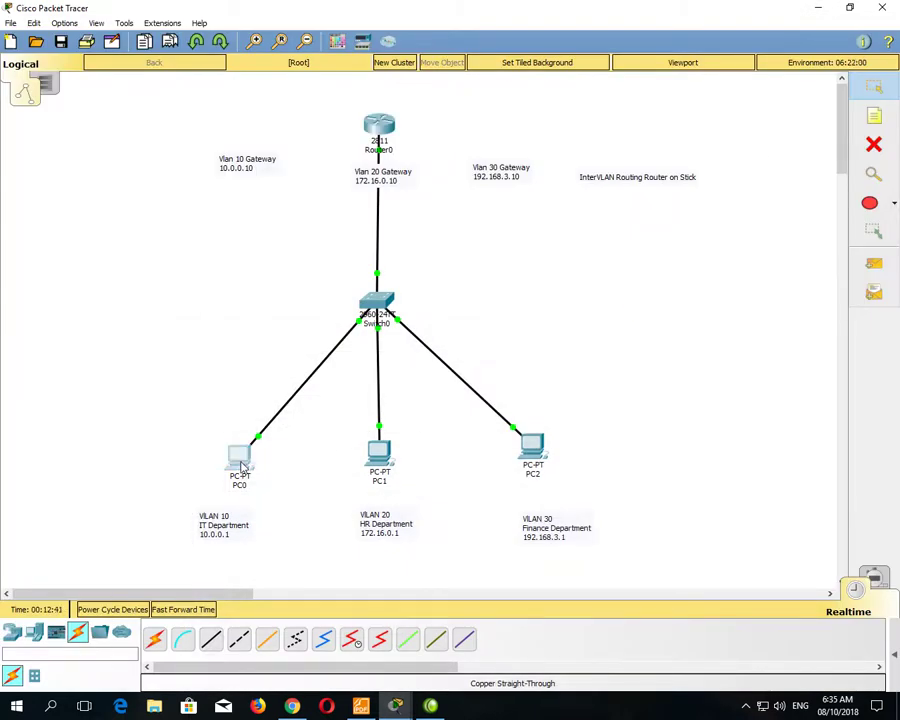
- Give PC0 the static IP address 10.0.0.1, mask 255.0.0.0 and default gateway 10.0.0.10
left_click(240, 457)
left_click(263, 123)
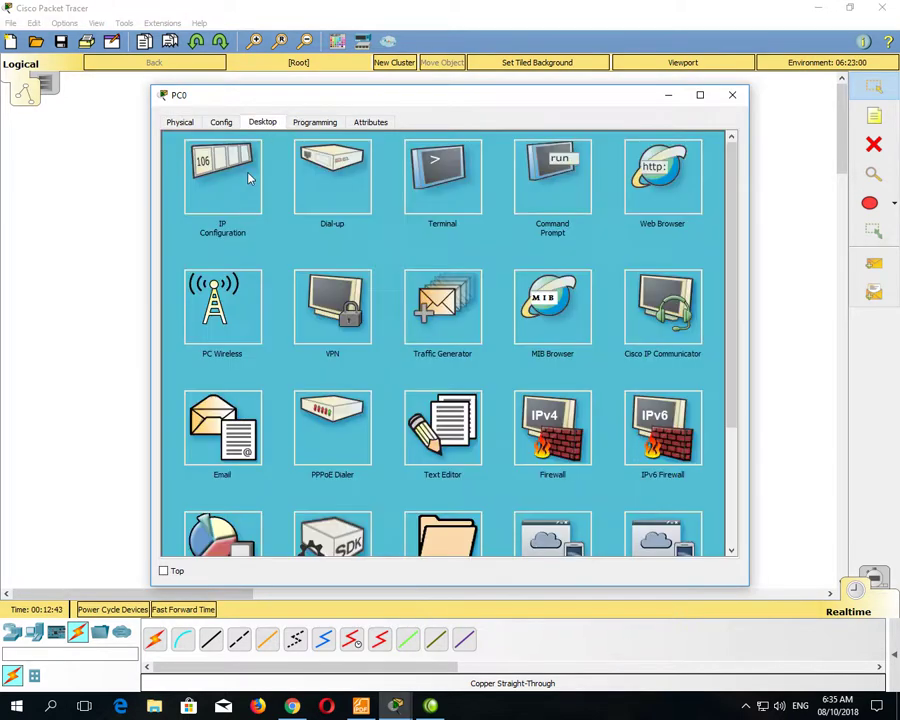
left_click(250, 172)
left_click(364, 201)
type("10.0.0.1")
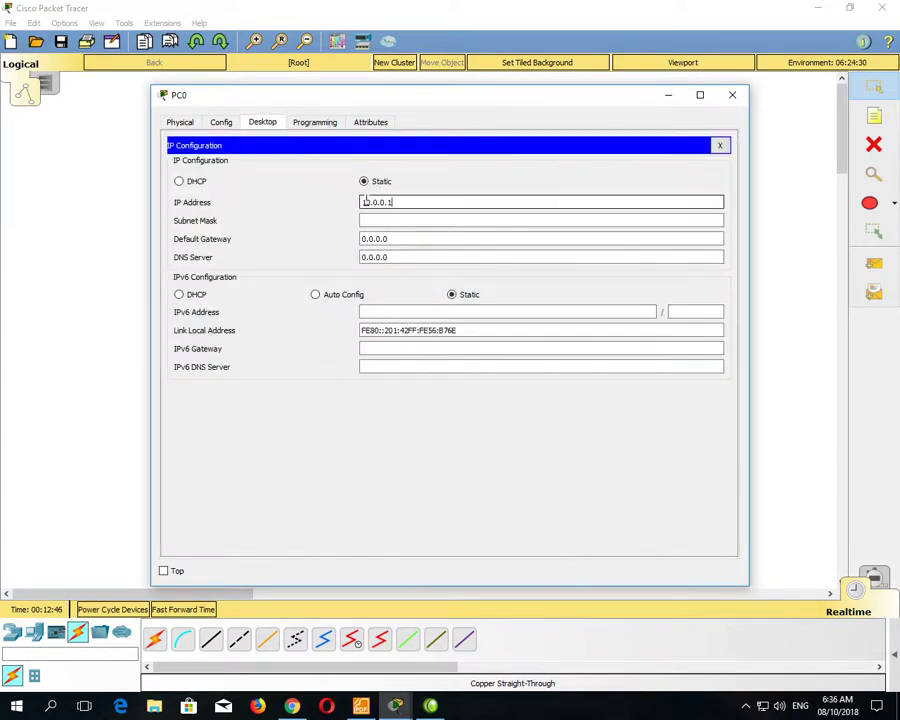
key("Tab")
key("Tab")
type("10.0.0.10")
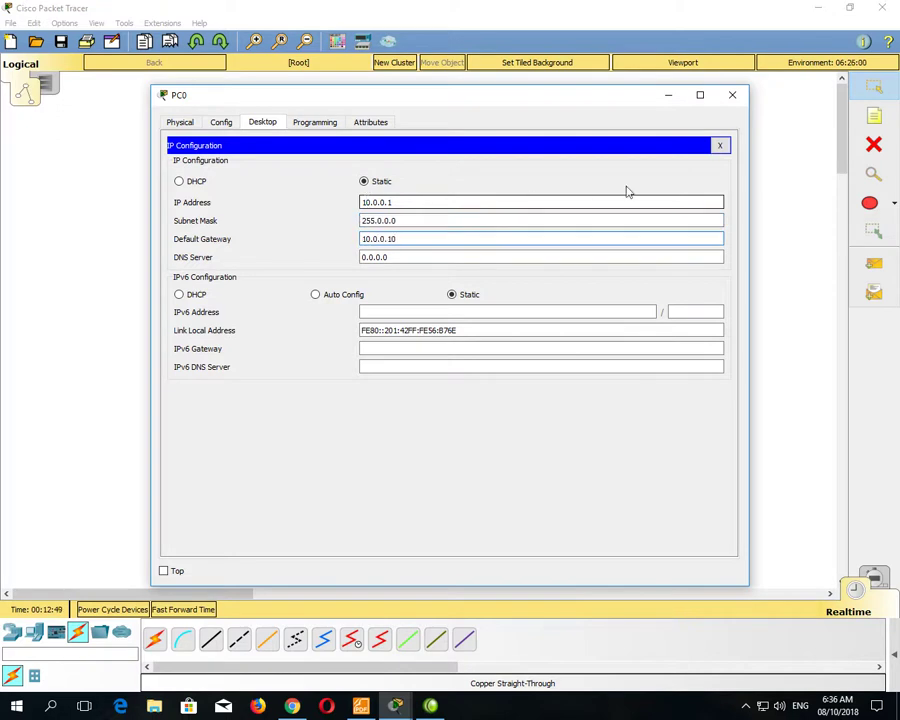
left_click(732, 94)
- Give PC1 the static IP address 172.16.0.1, mask 255.255.0.0 and default gateway 172.16.0.10
left_click(374, 468)
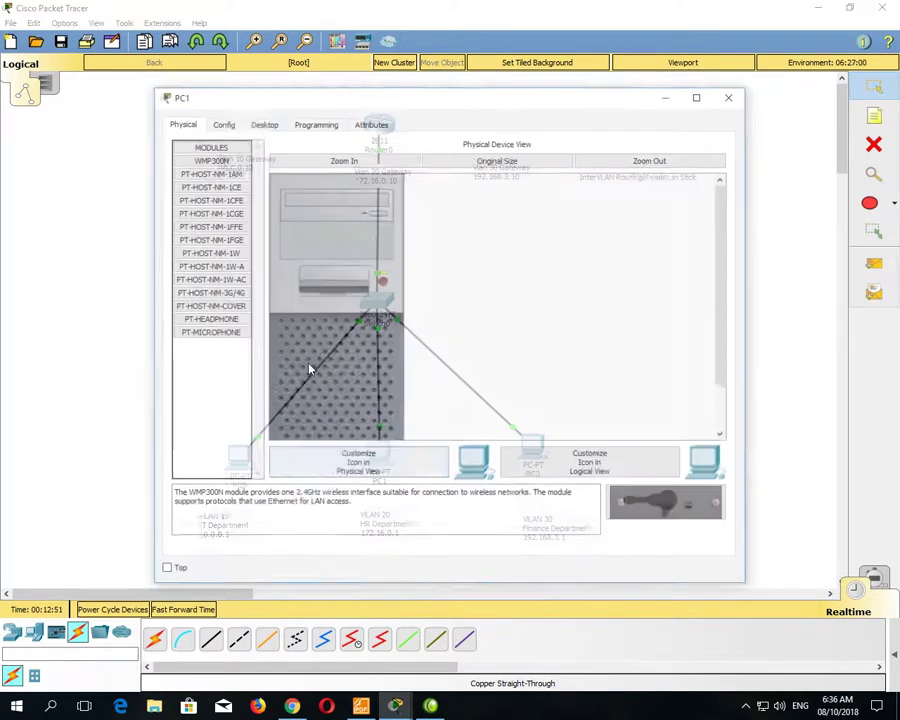
left_click(262, 122)
left_click(230, 176)
left_click(402, 203)
type("172.16.0.1")
key("Tab")
key("Tab")
type("172.16.0.10")
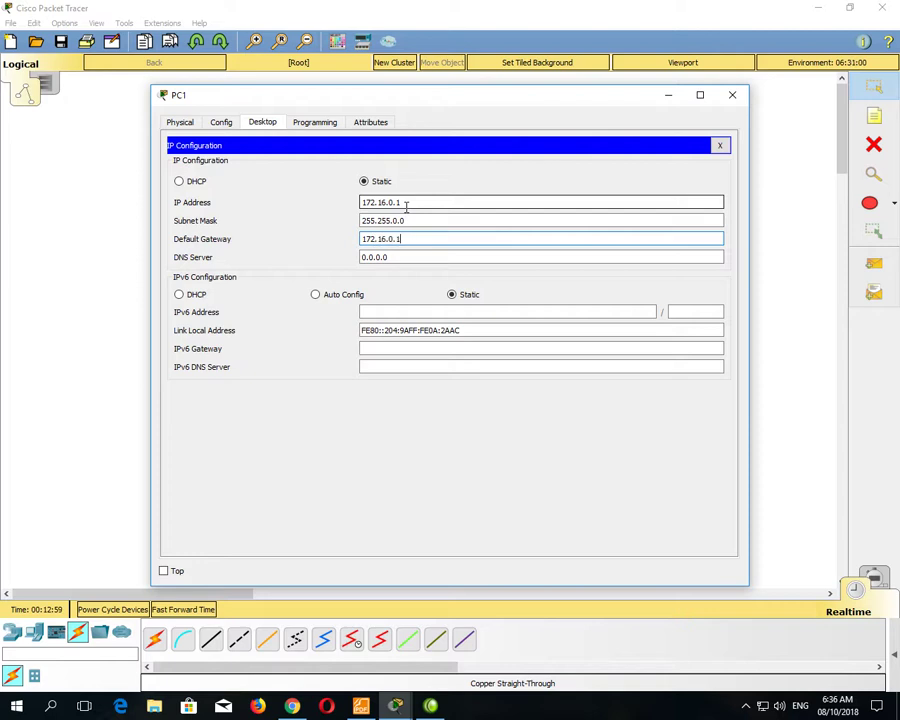
left_click(716, 147)
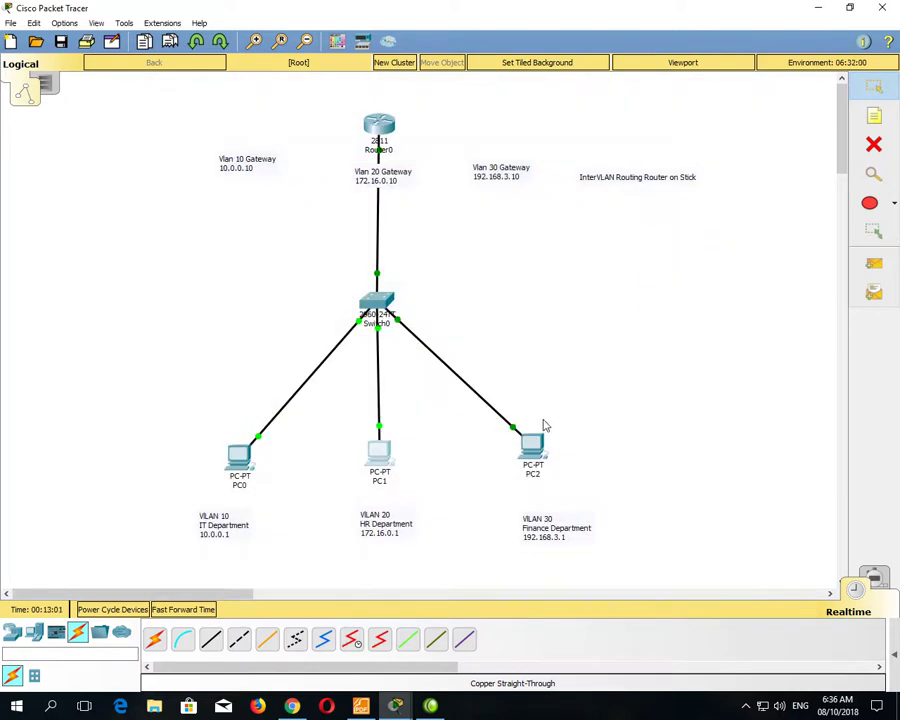
- Give PC2 the static IP address 192.168.3.1, mask 255.255.255.0 and default gateway 192.168.3.10
left_click(531, 446)
left_click(258, 123)
left_click(250, 172)
left_click(363, 181)
left_click(365, 202)
type("172.16")
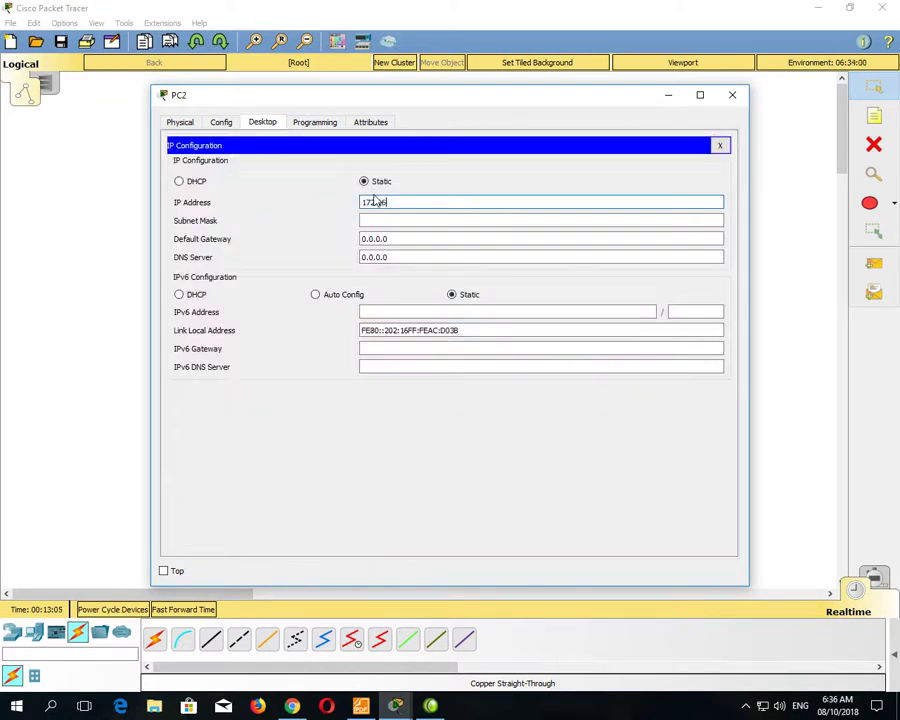
key("BackSpace")
key("BackSpace")
key("BackSpace")
type("192.168.3.1")
key("Tab")
key("Tab")
type("192.168.3.1")
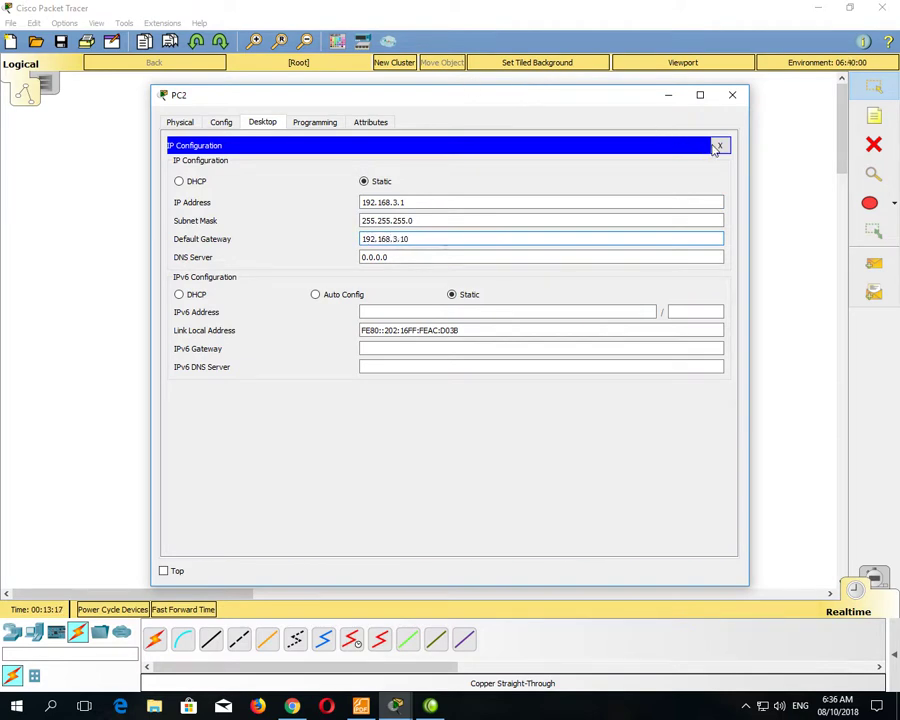
left_click(716, 145)
- Display PC2's IP configuration in its command prompt and ping its own gateway 192.168.3.10
left_click(517, 188)
type("ipconfig")
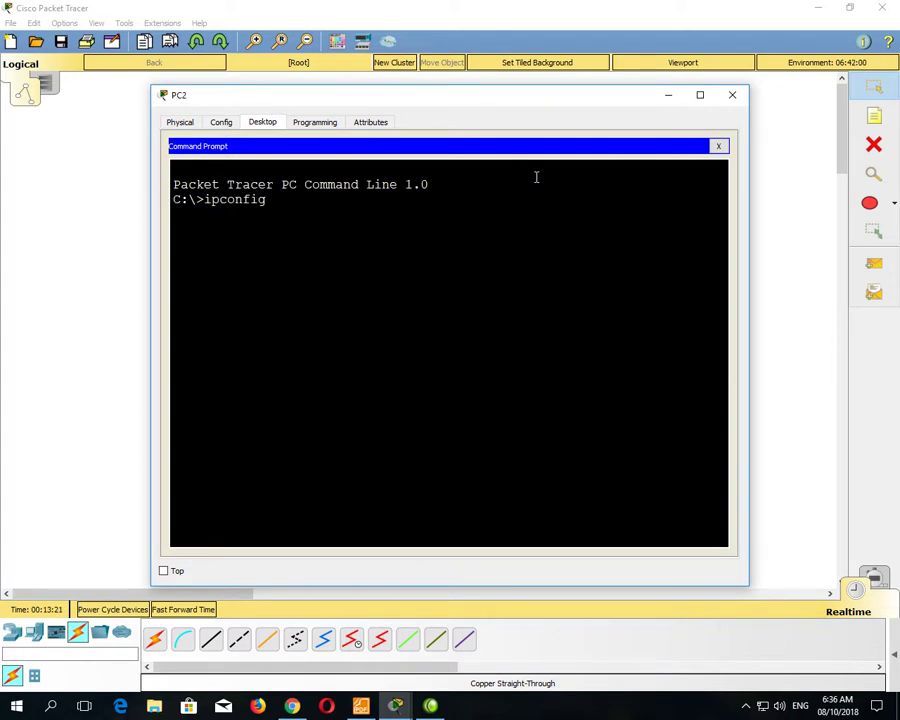
key("Return")
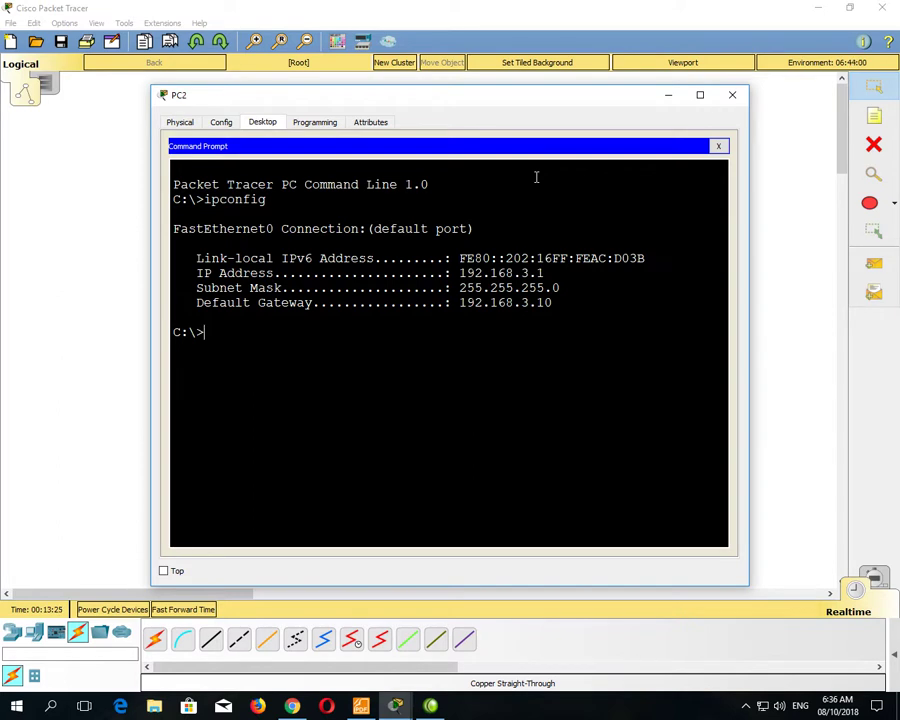
type("ping 192.168.1")
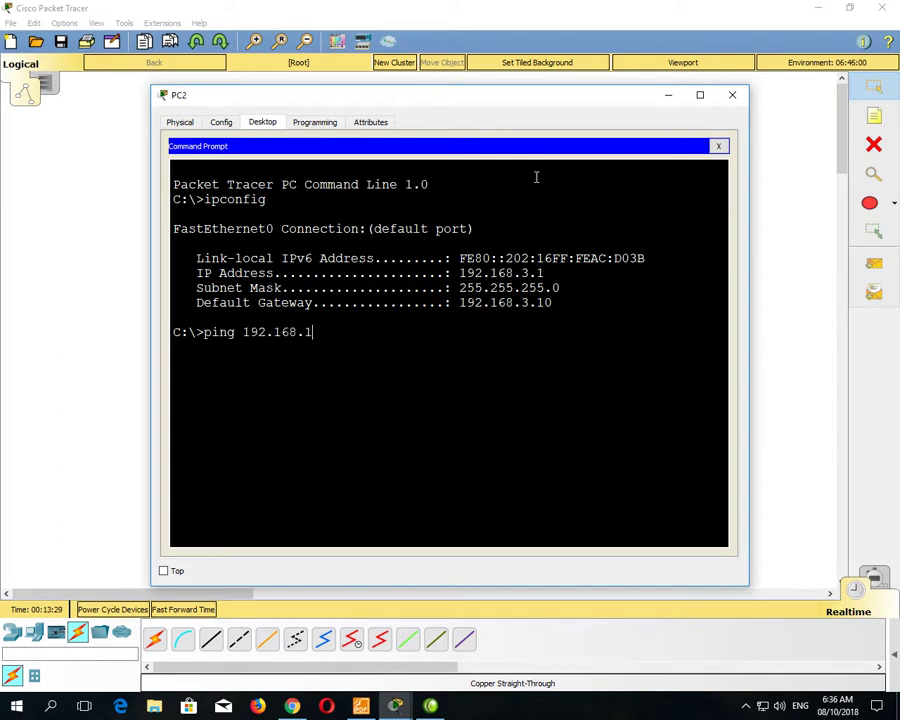
key("BackSpace")
type("3.10")
key("Return")
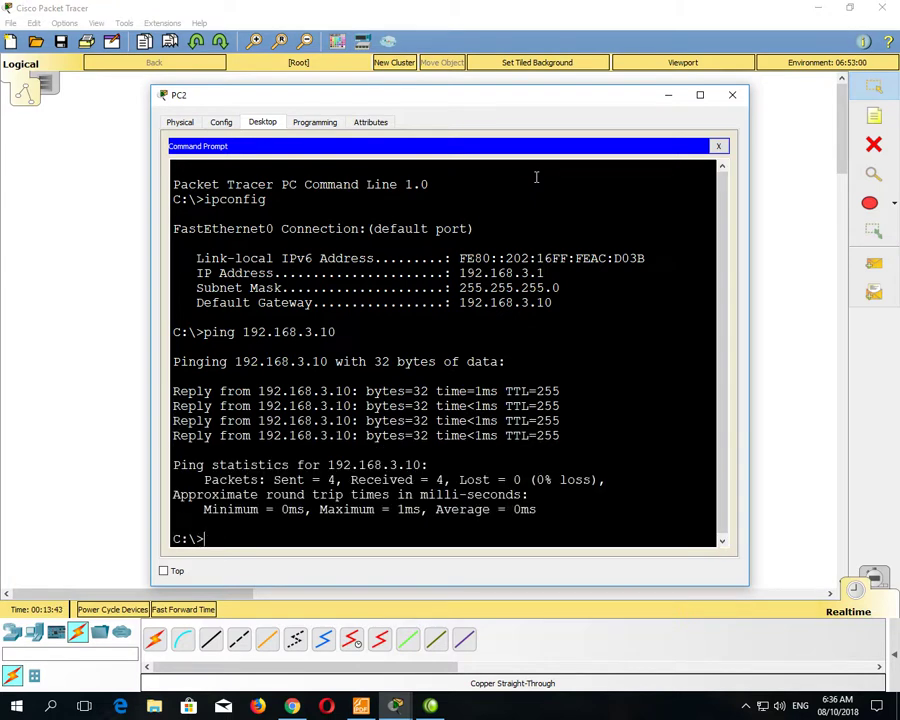
- Ping the VLAN 20 gateway 172.16.0.10 from PC2 to test routing between the VLANs
key("Up")
key("BackSpace")
key("BackSpace")
key("BackSpace")
key("BackSpace")
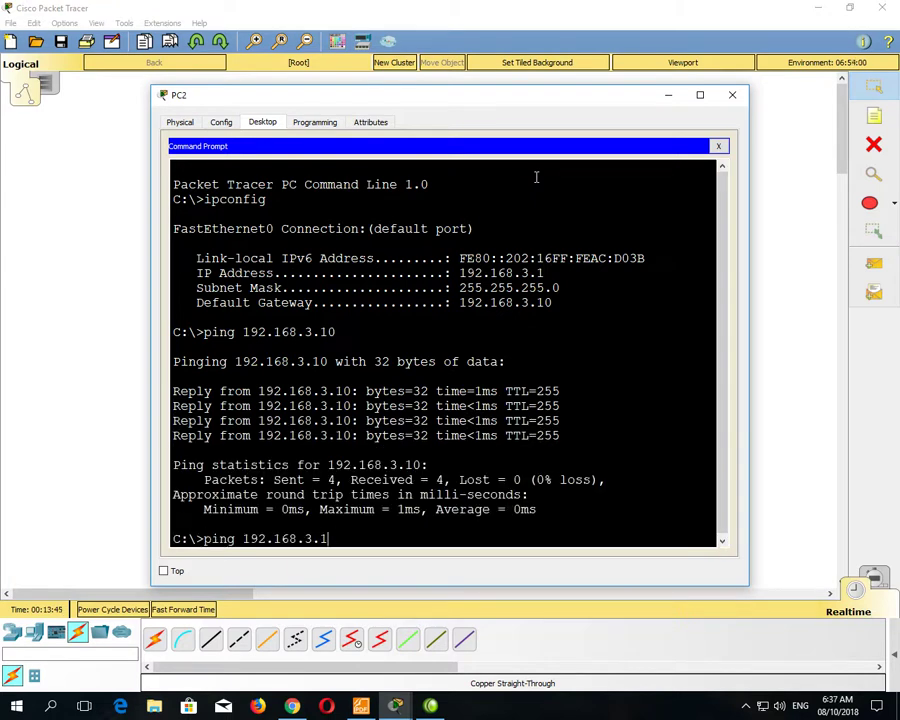
key("BackSpace")
key("BackSpace")
key("BackSpace")
key("BackSpace")
key("BackSpace")
key("BackSpace")
key("BackSpace")
type("72.16.0.10")
key("Return")
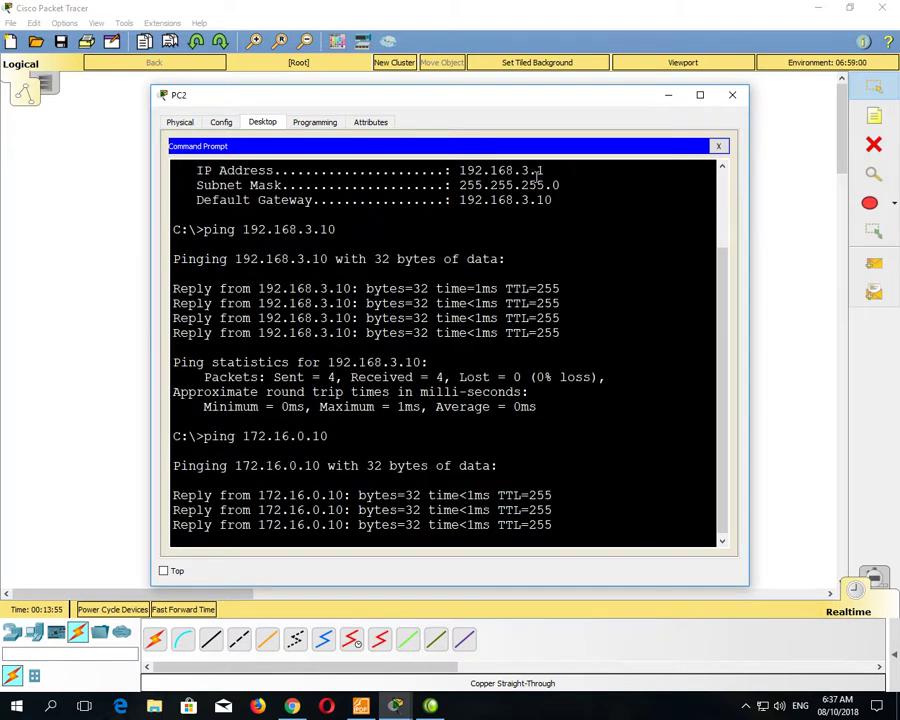
- Ping PC1 in VLAN 20 at 172.16.0.1 from PC2
key("Up")
key("BackSpace")
key("BackSpace")
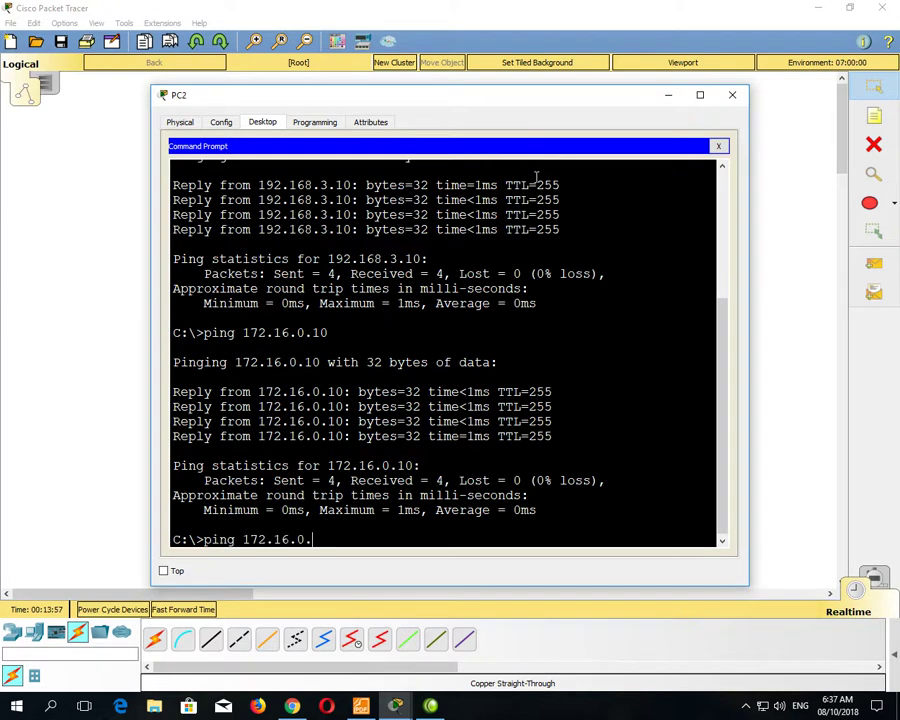
type("0.1")
key("Return")
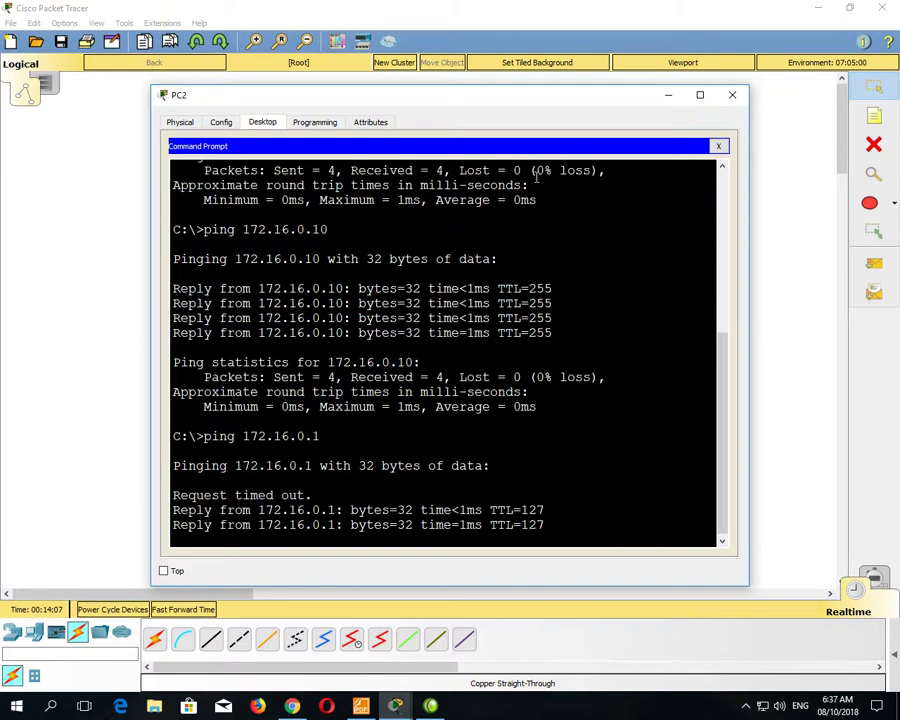
- Ping the VLAN 10 gateway 10.0.0.10 from PC2
key("Up")
key("BackSpace")
key("BackSpace")
key("BackSpace")
key("BackSpace")
key("BackSpace")
key("BackSpace")
key("BackSpace")
key("BackSpace")
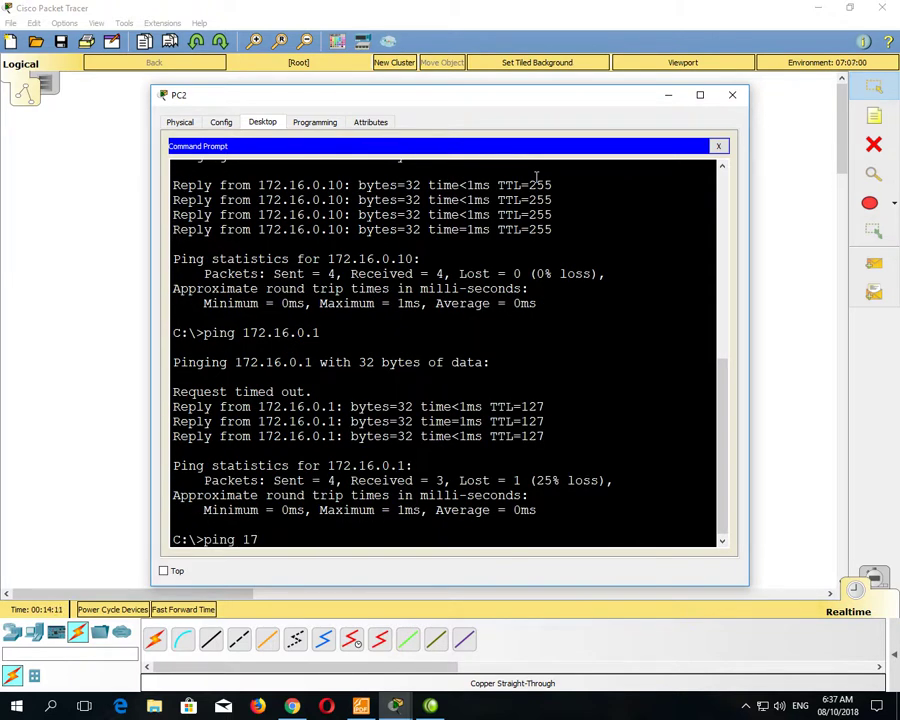
type("0.0.0.10")
key("Return")
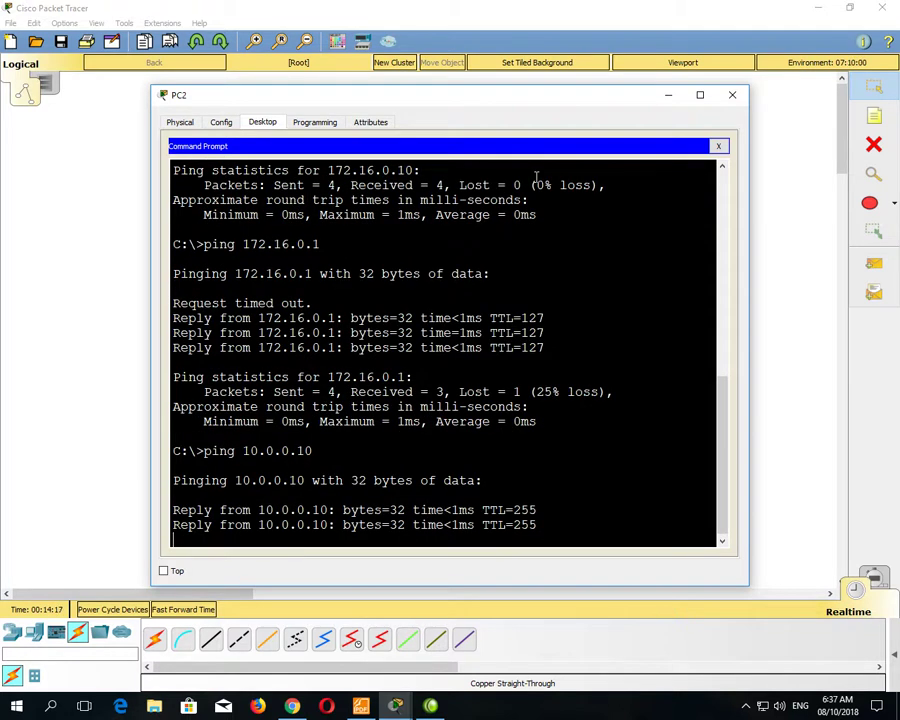
- Ping PC0 in VLAN 10 at 10.0.0.1 twice from PC2 and close PC2's window
key("Up")
key("BackSpace")
key("Return")
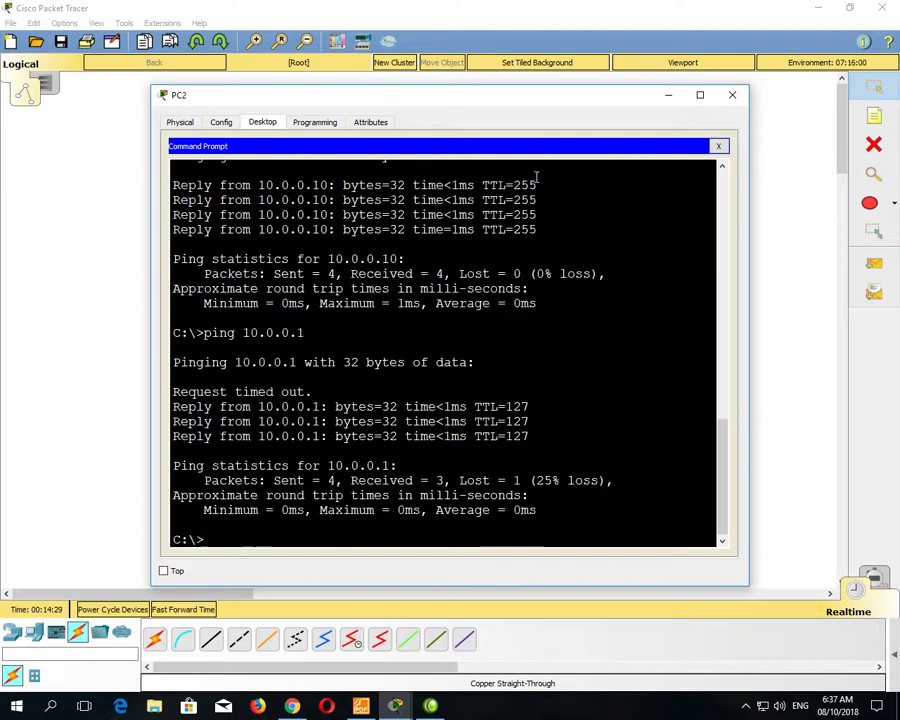
key("Up")
key("BackSpace")
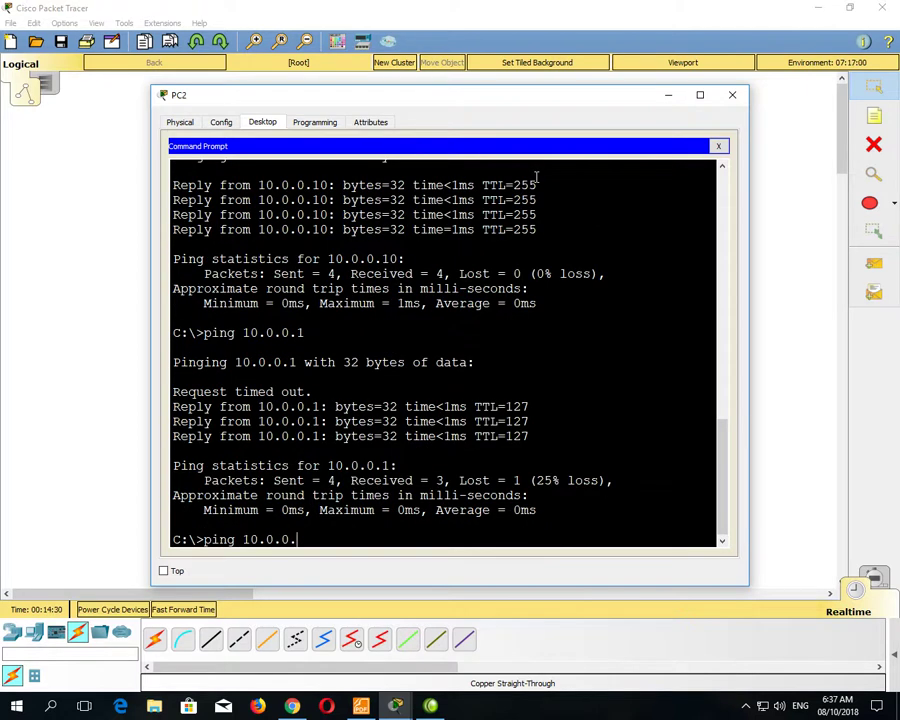
type("1")
key("Return")
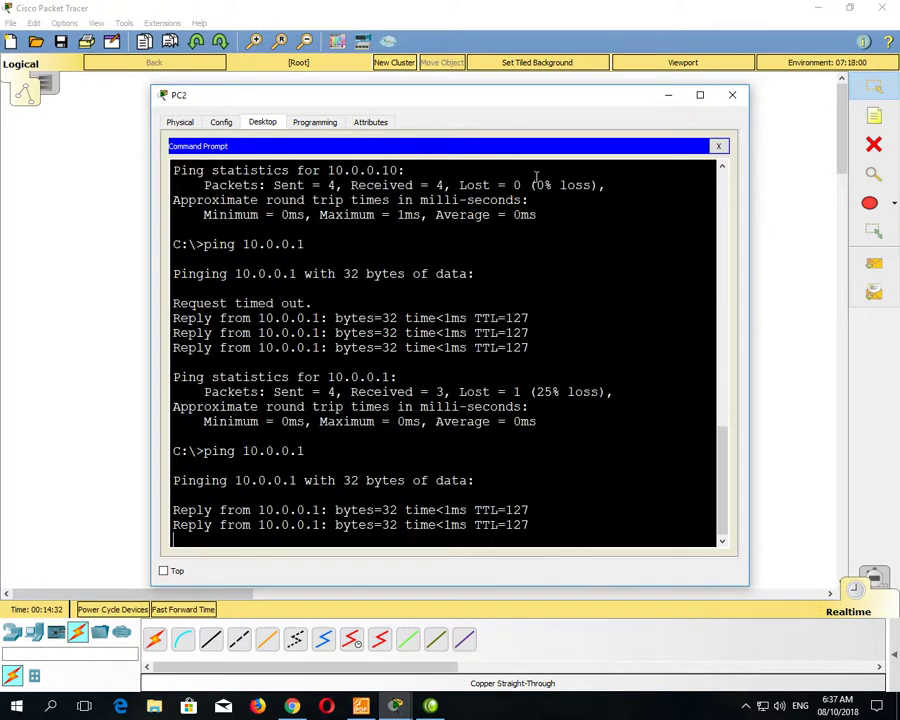
left_click(732, 94)
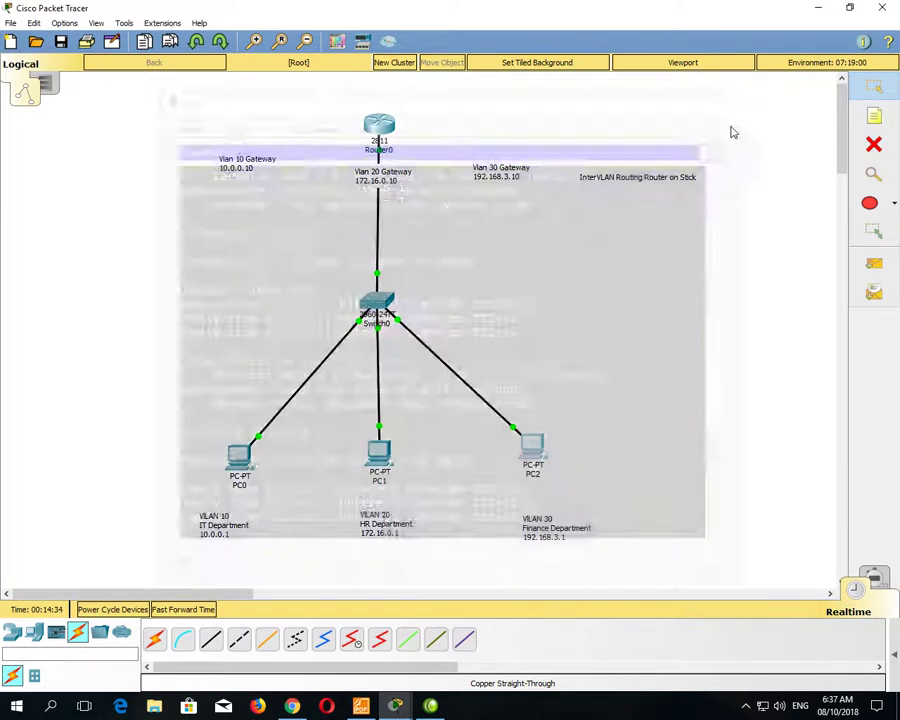
- Save the network as "InterVLAN Routing Router On a Stick" in the folder F:\Data\CCNA
left_click(58, 40)
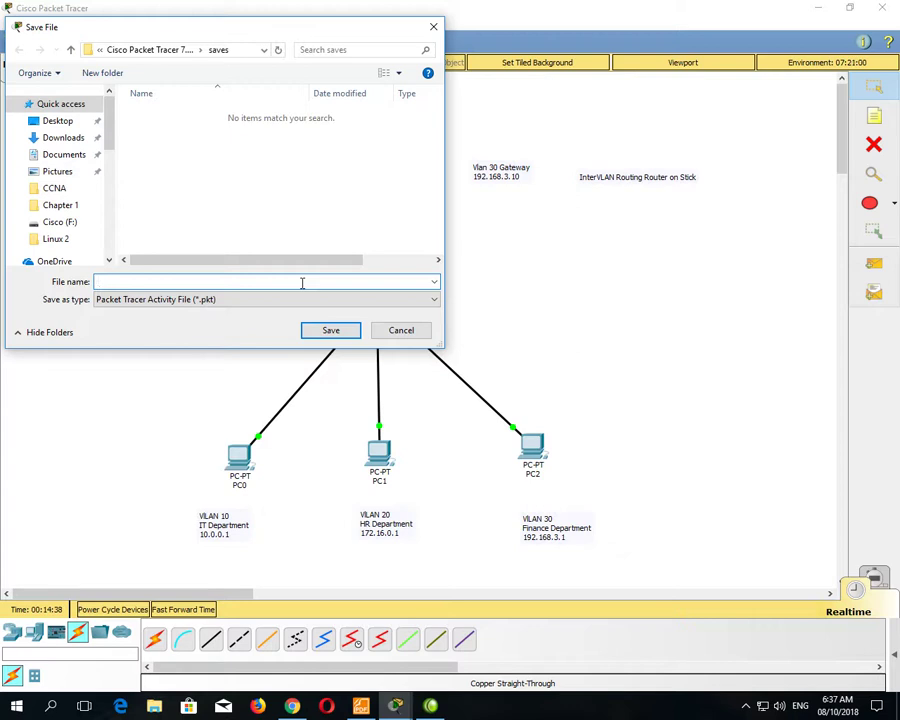
type("InterVLAN Routing")
type("Router")
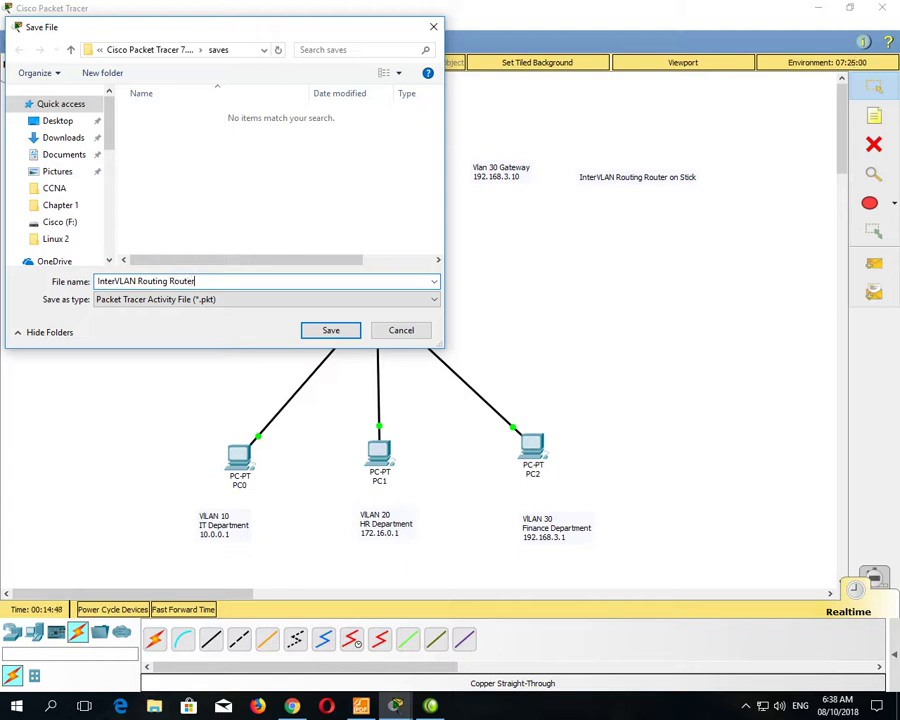
type(" oOn A")
type("a")
type(" Stick")
scroll(113, 209, "down", 3)
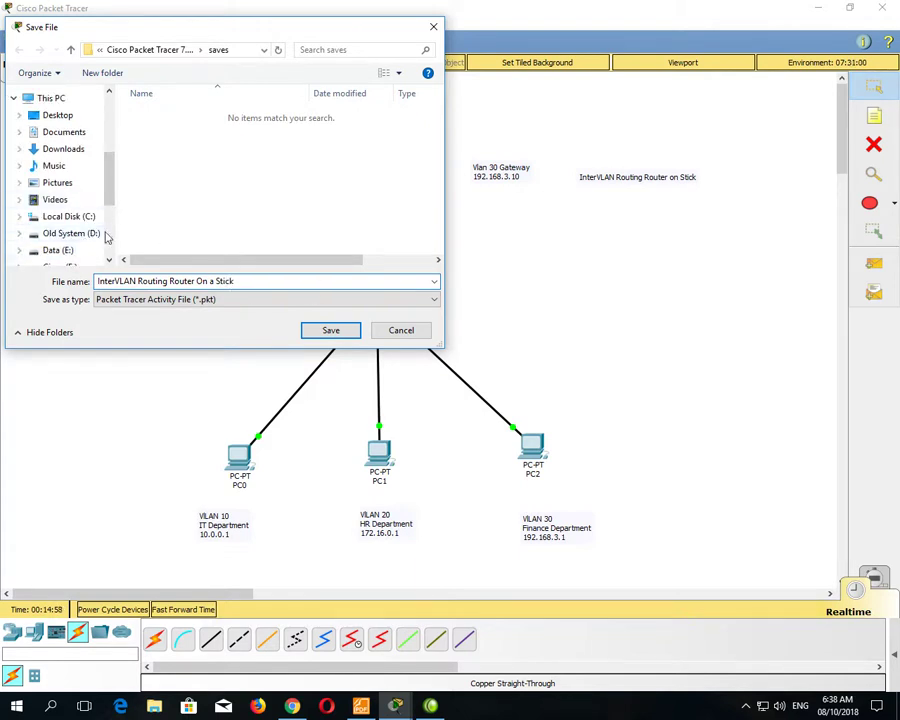
scroll(100, 232, "down", 3)
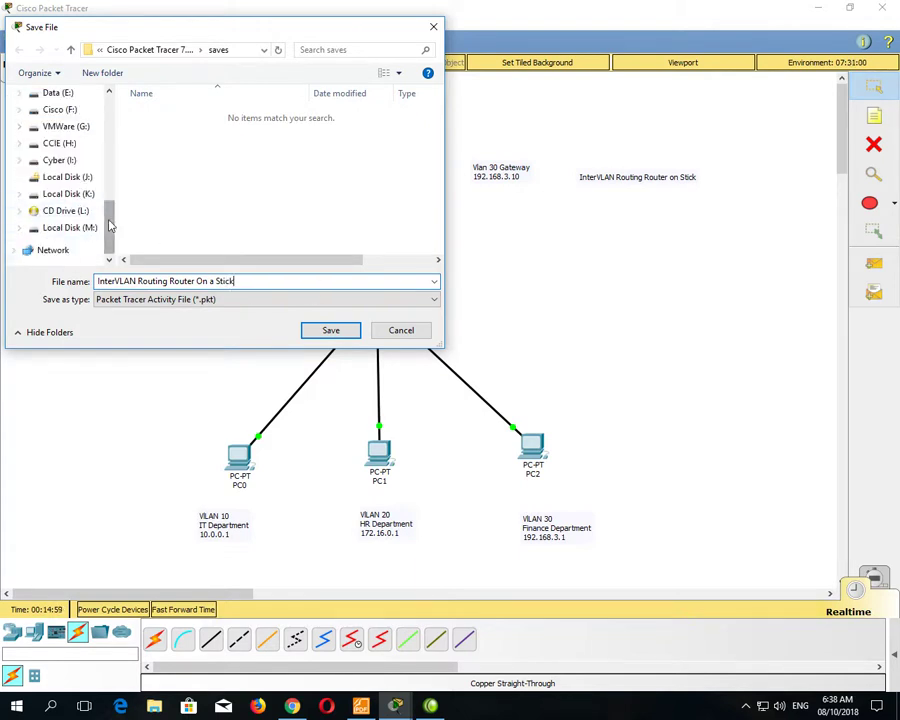
left_click(68, 110)
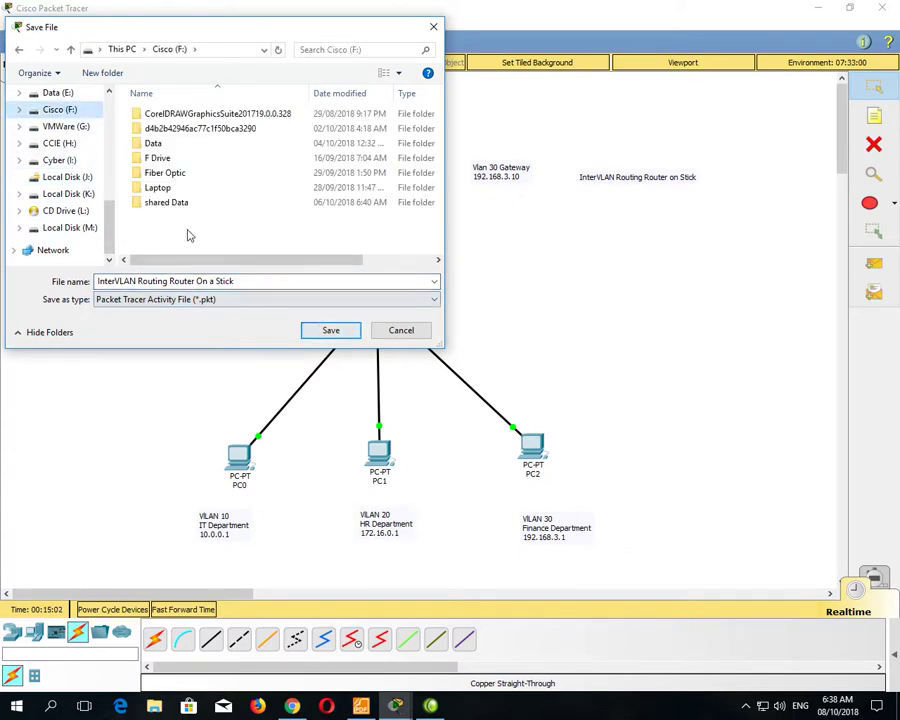
left_click(152, 146)
double_click(152, 146)
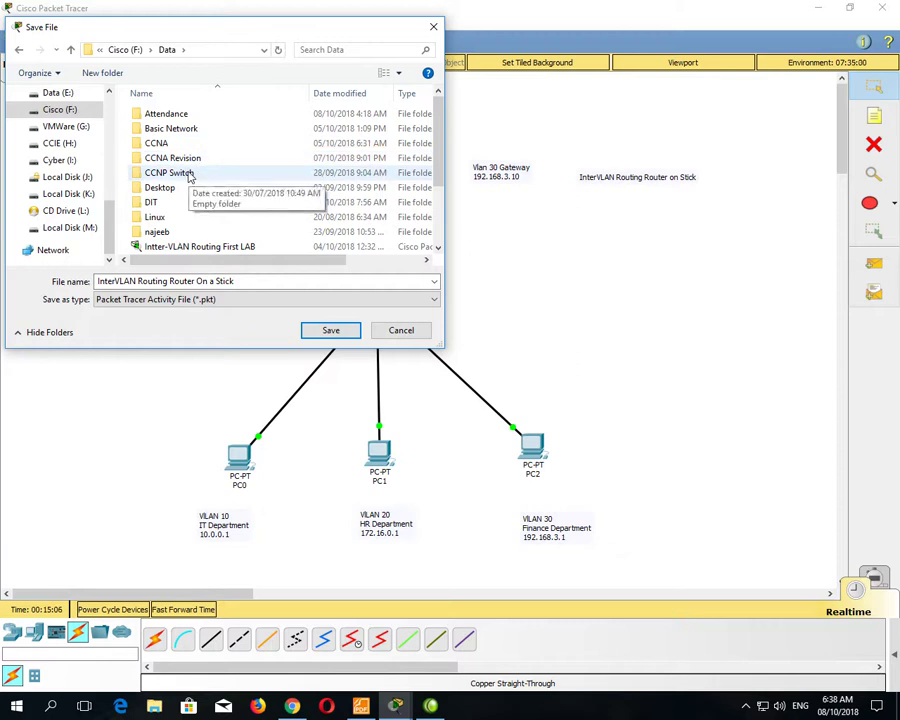
double_click(168, 146)
left_click(328, 328)
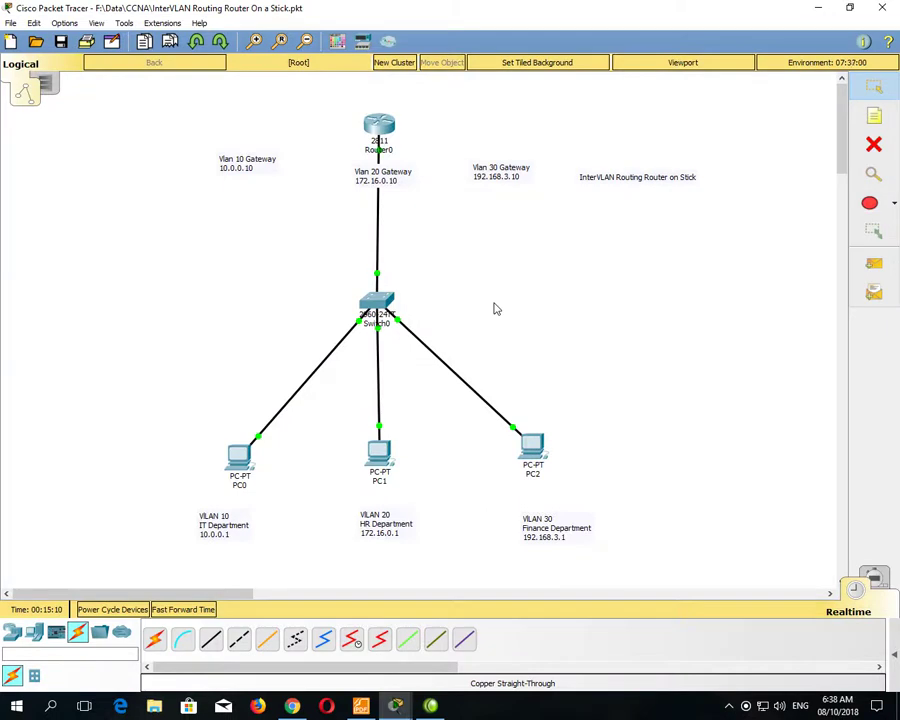
- Copy Router0's running configuration to its startup configuration, accepting the default destination filename, and close its window
left_click(378, 125)
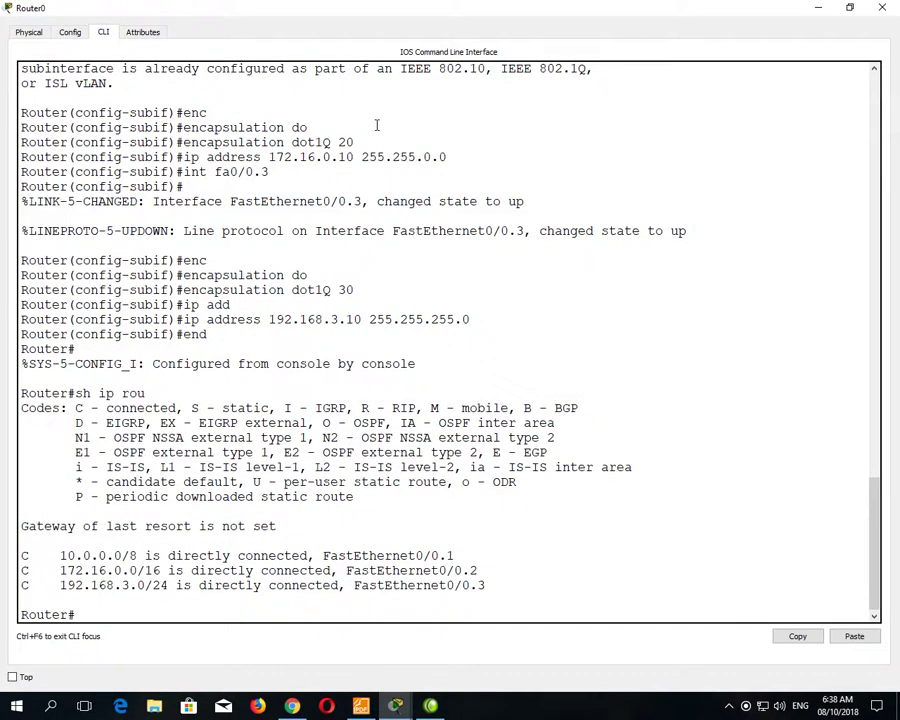
key("Return")
type("cop")
key("Tab")
type("ru")
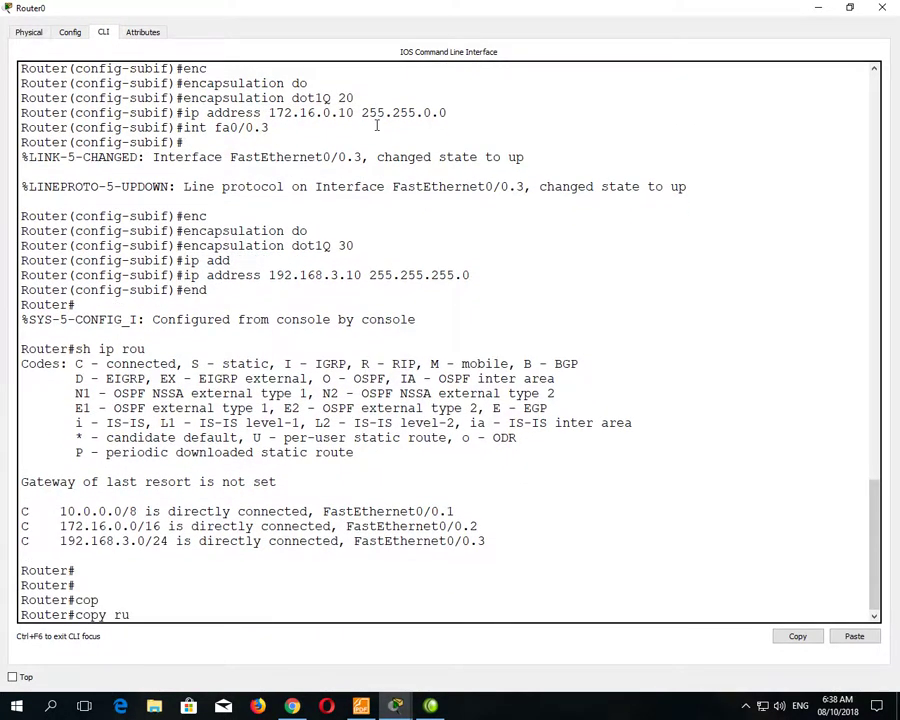
key("Tab")
type("st")
key("Tab")
key("Return")
key("Return")
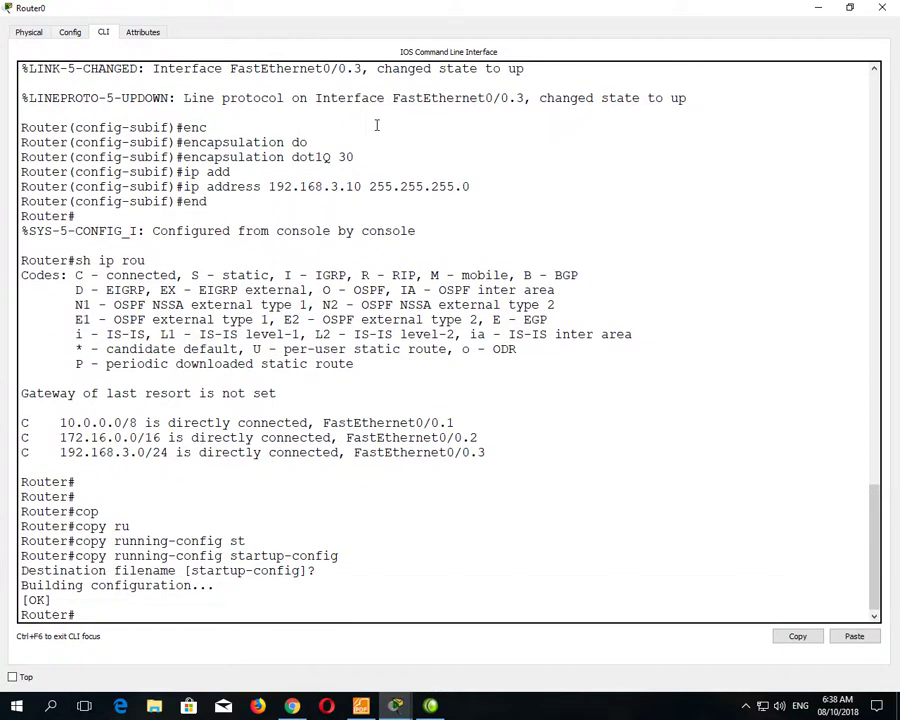
left_click(882, 7)
- Write Switch0's configuration to memory with "do wr" from interface configuration mode and close its window
left_click(367, 292)
key("Return")
key("Return")
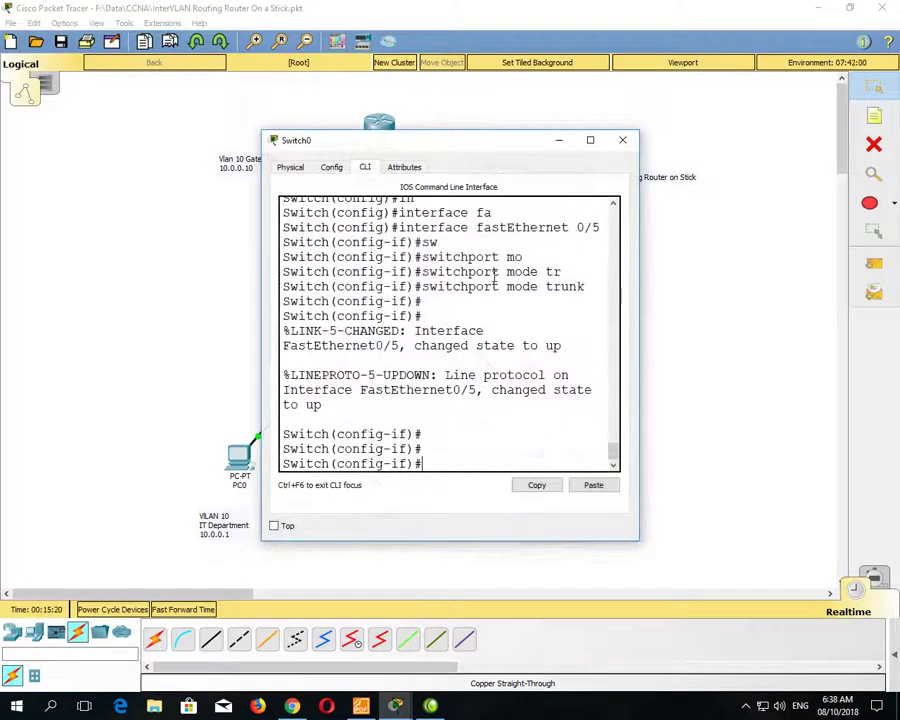
type("do wr")
key("Return")
key("Return")
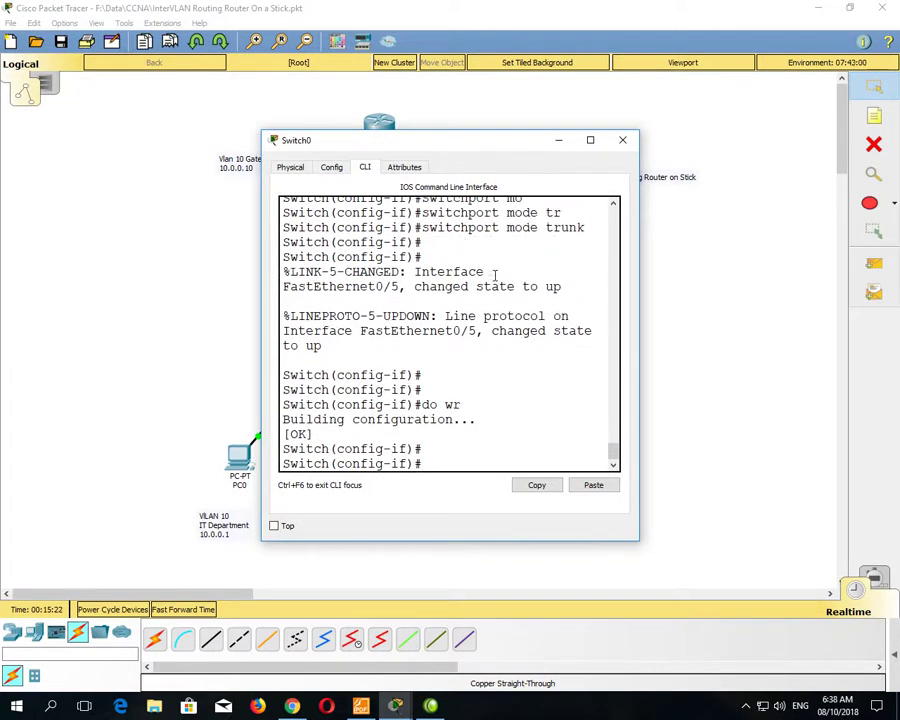
left_click(622, 140)
- Exit Packet Tracer, saving the changes to the network file
left_click(882, 7)
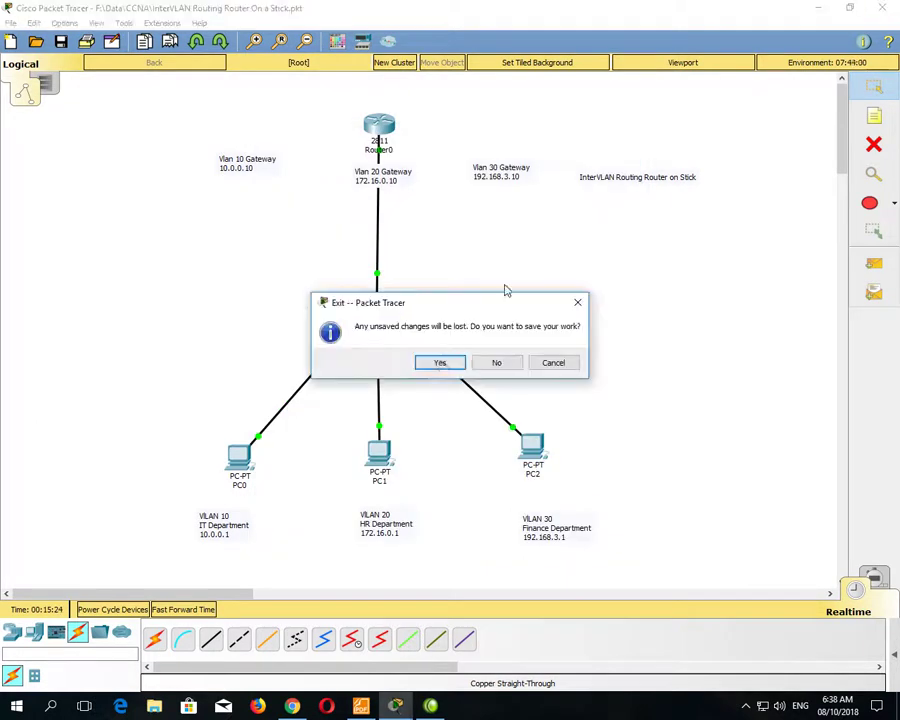
left_click(440, 363)
left_click(745, 706)
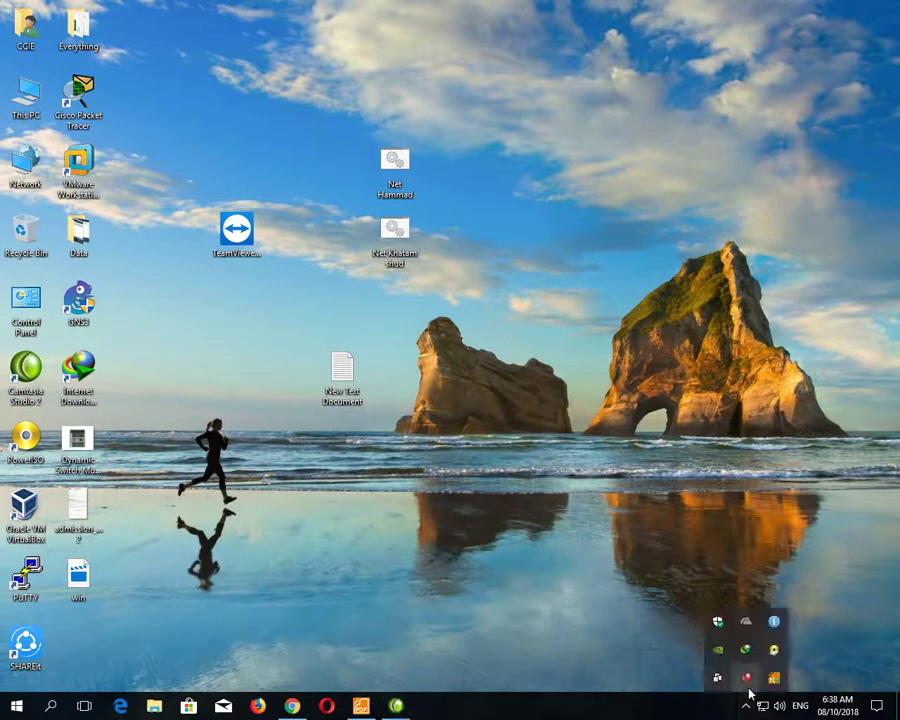
left_click(746, 678)
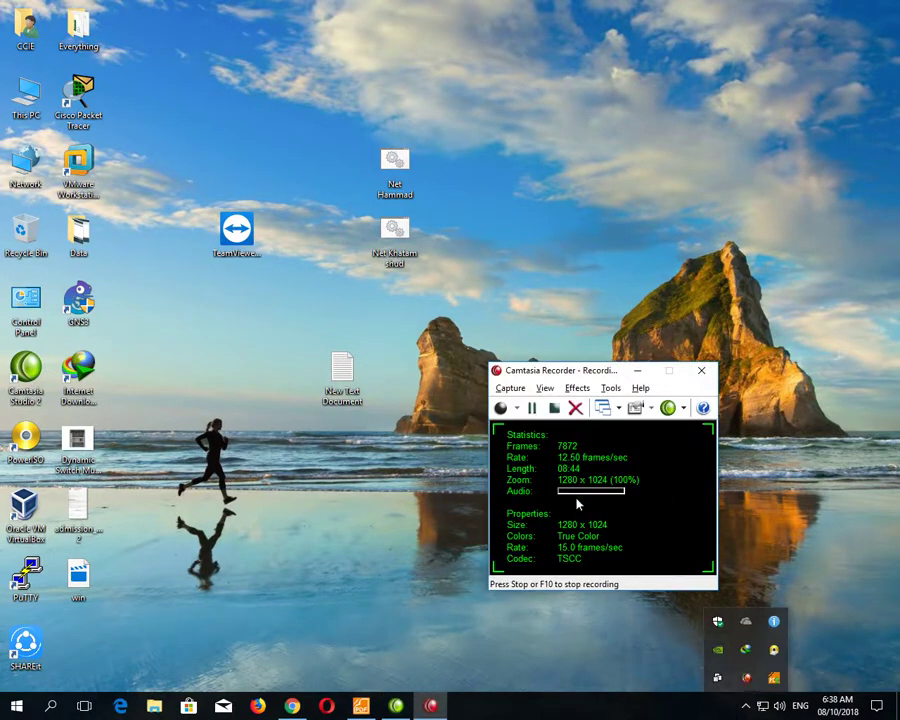